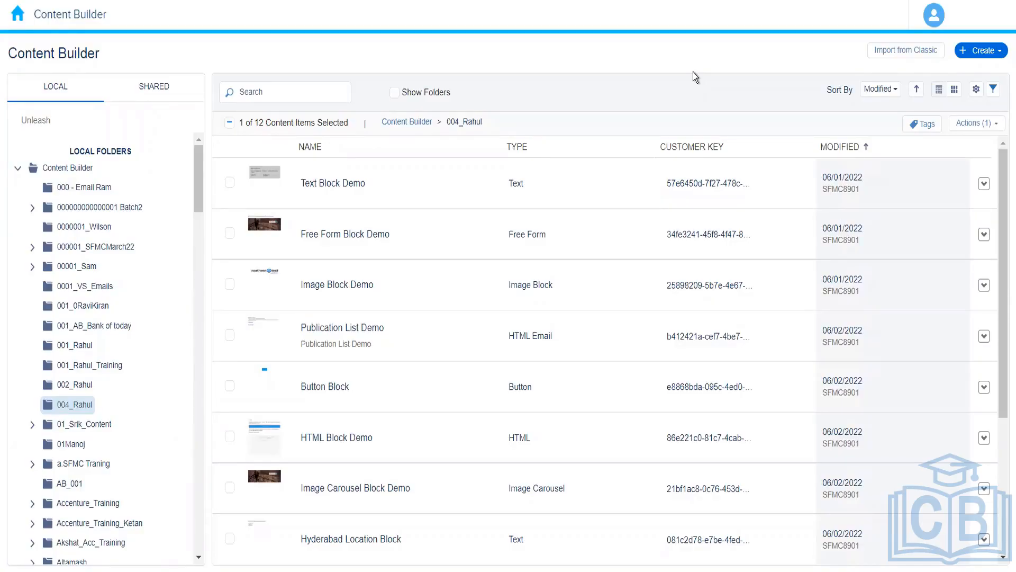
mouse_move(1002, 167)
mouse_down()
mouse_move(1001, 213)
mouse_move(1002, 154)
mouse_up()
click(987, 53)
mouse_move(934, 209)
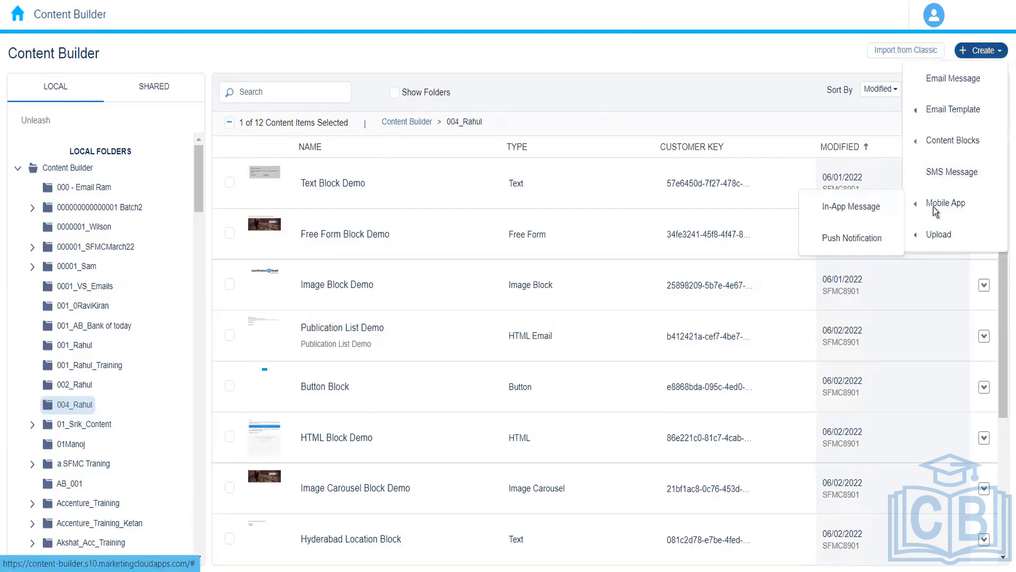
click(674, 68)
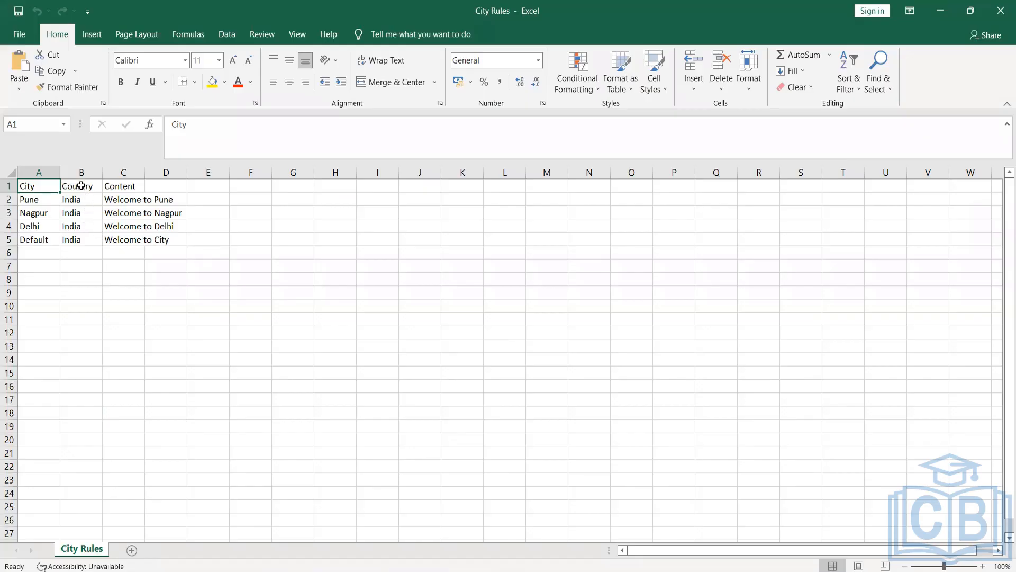
In the City Rules workbook in Excel, delete the Country column and widen the Content column to fit its text
click(78, 165)
right_click(79, 168)
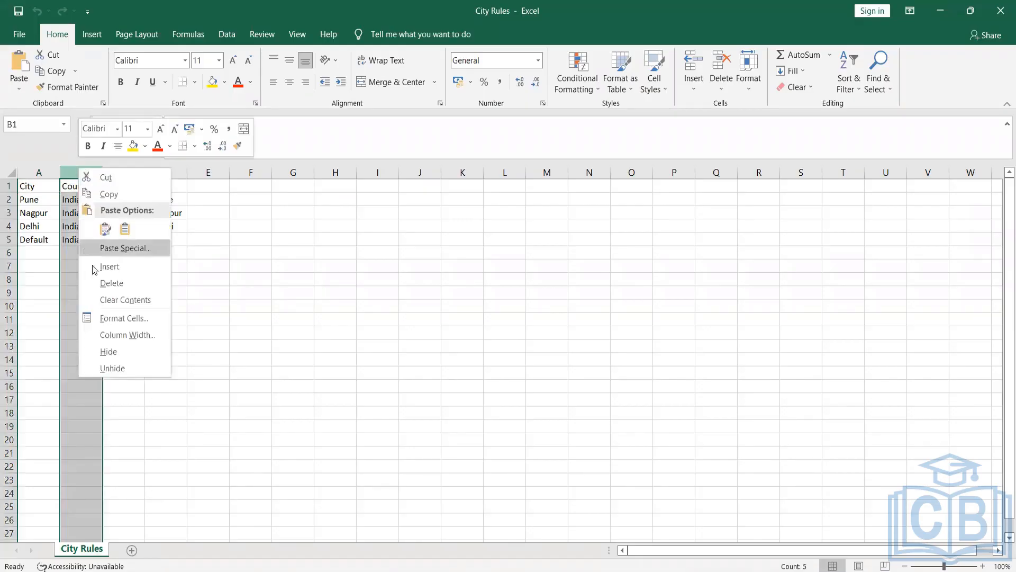
click(132, 283)
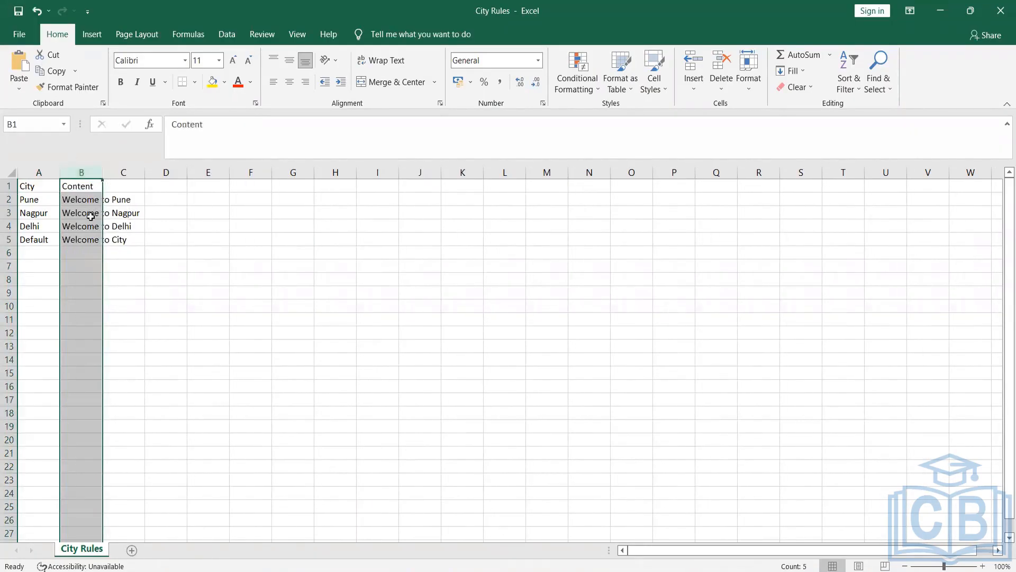
drag(102, 172, 174, 172)
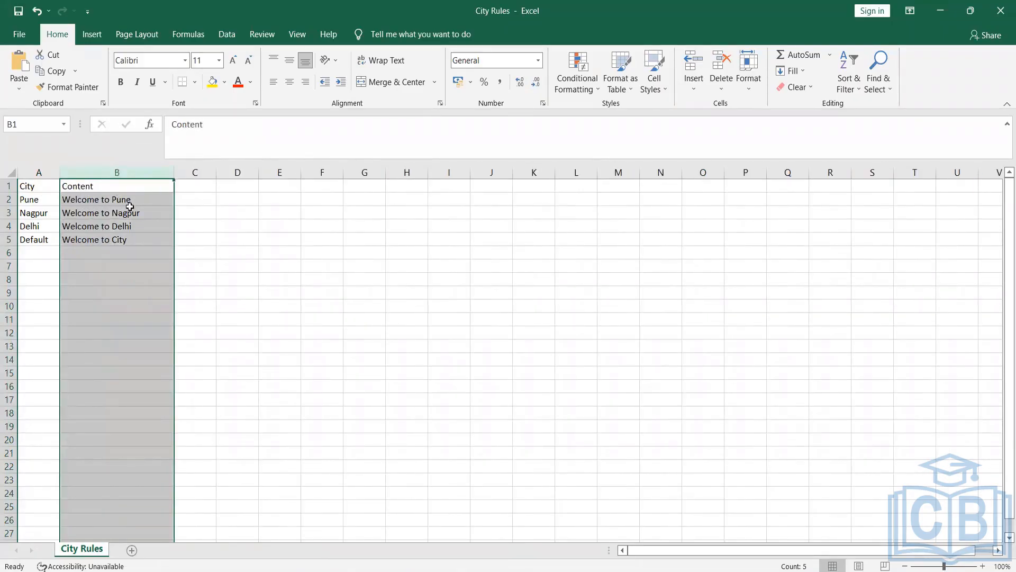
click(42, 184)
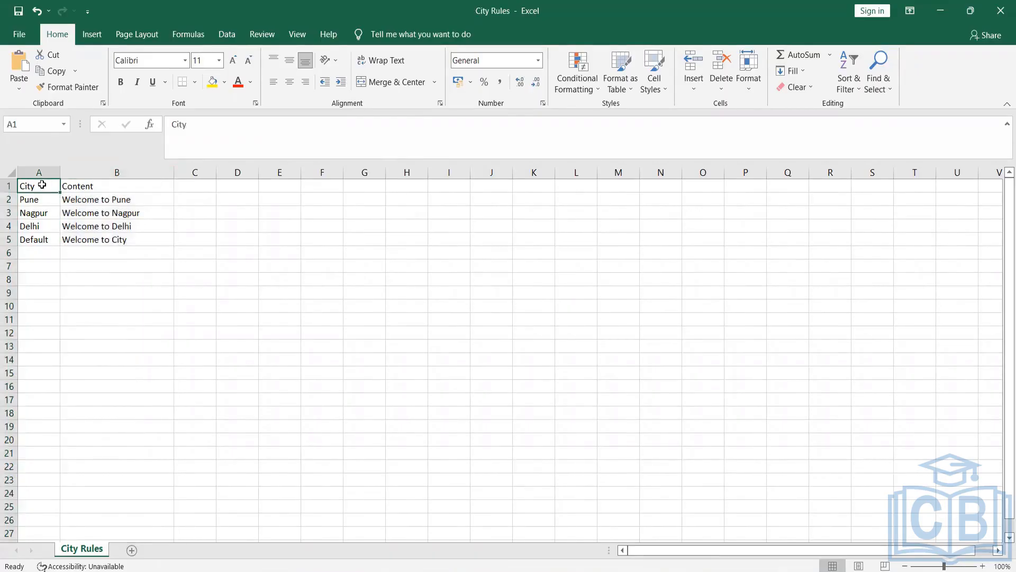
click(39, 168)
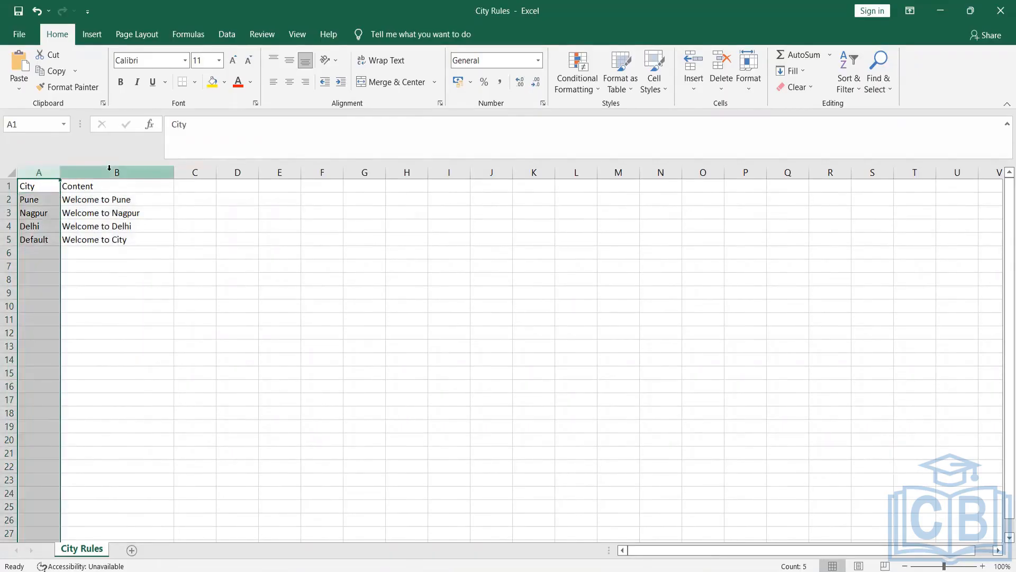
click(127, 176)
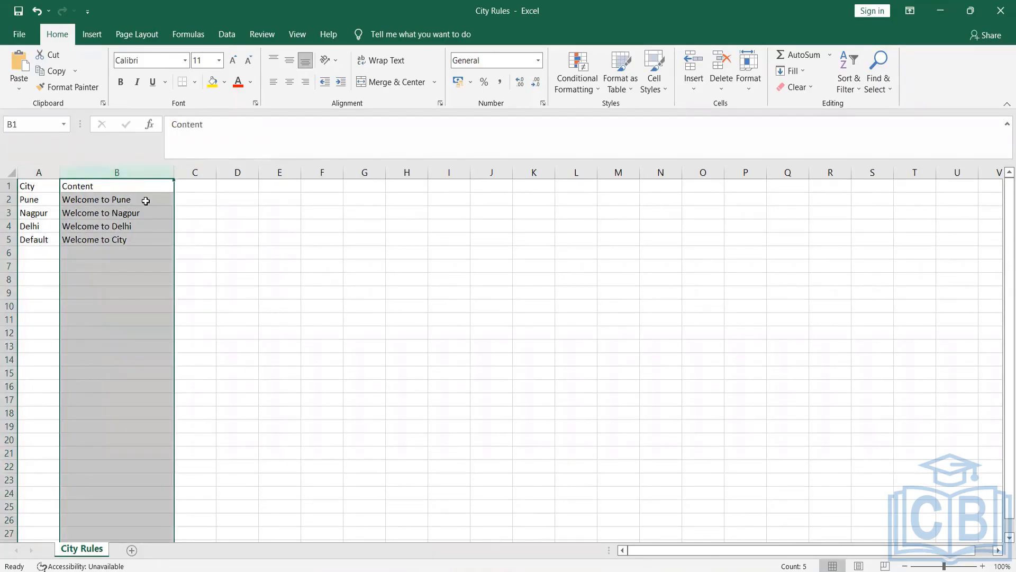
click(41, 204)
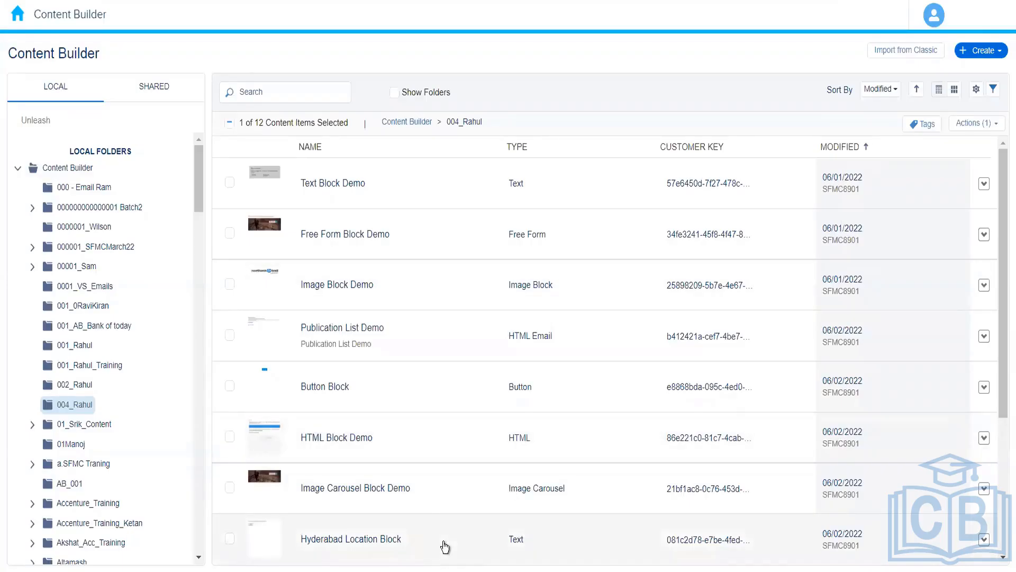
In Content Builder, open the Hyderabad Location Block and copy its full store list text
click(444, 546)
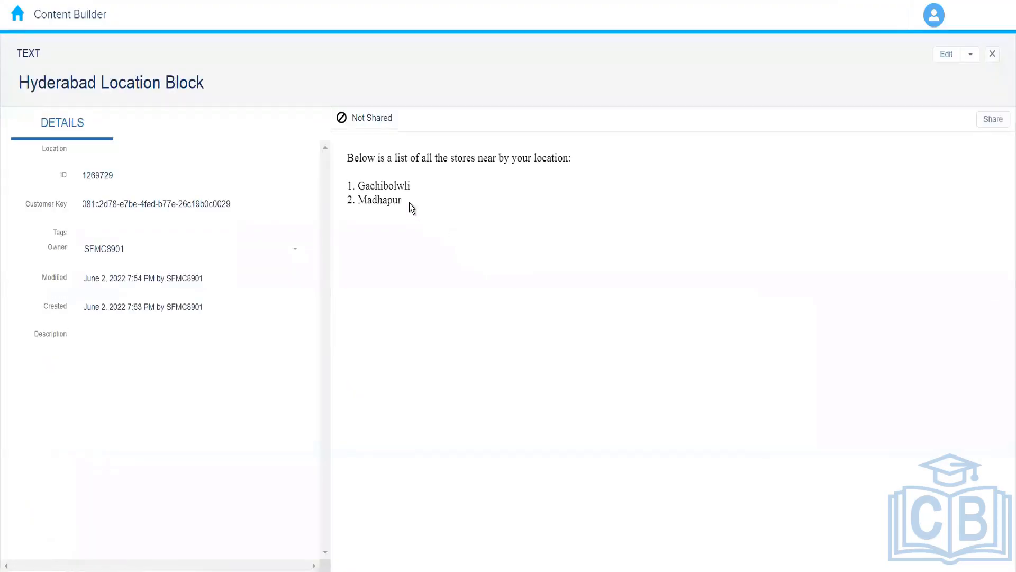
drag(409, 203, 339, 160)
key(ctrl+c)
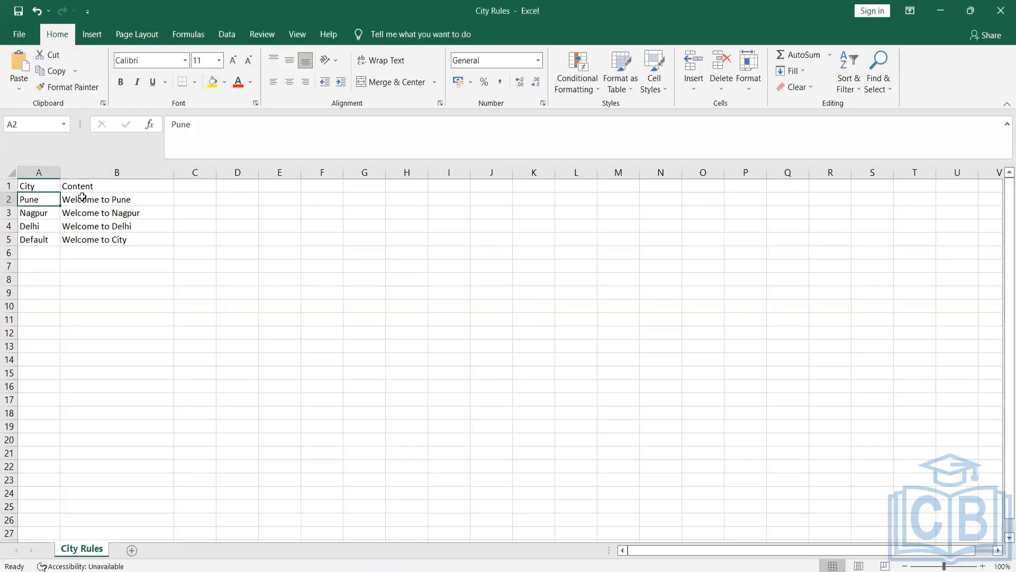
In the City Rules workbook in Excel, replace the city in cell A2 with Hyderabad
click(82, 197)
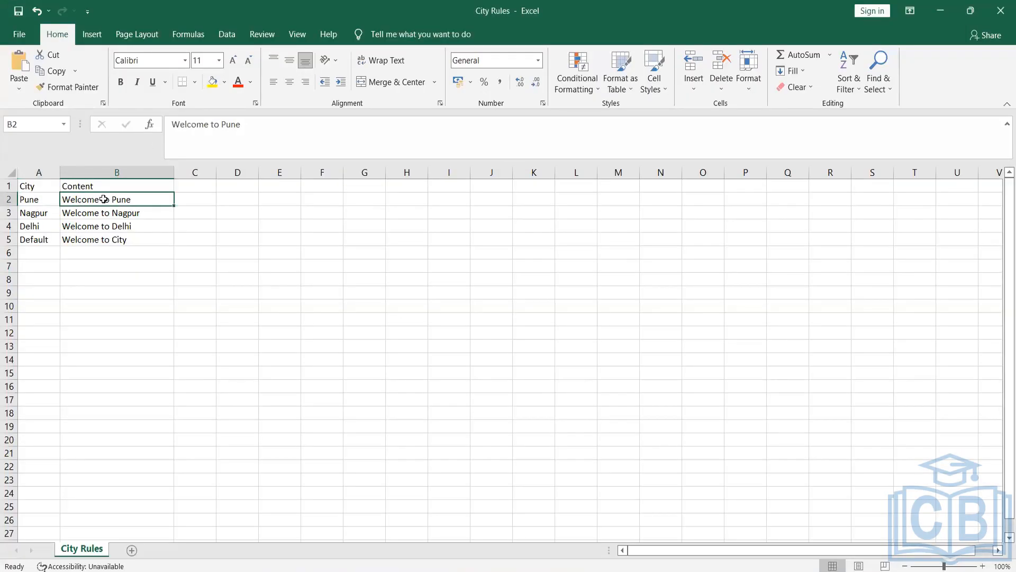
click(34, 201)
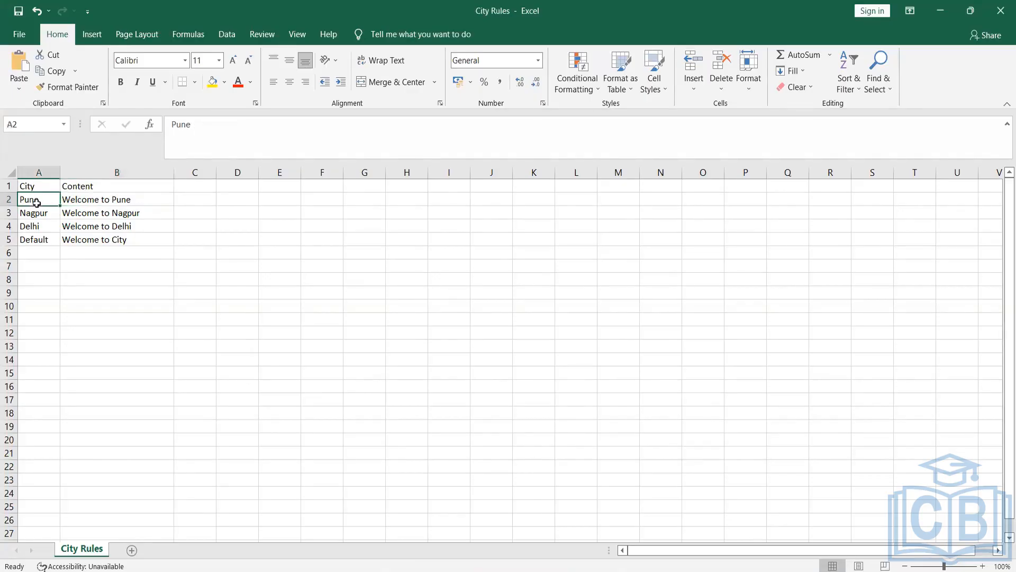
text(Hyderan)
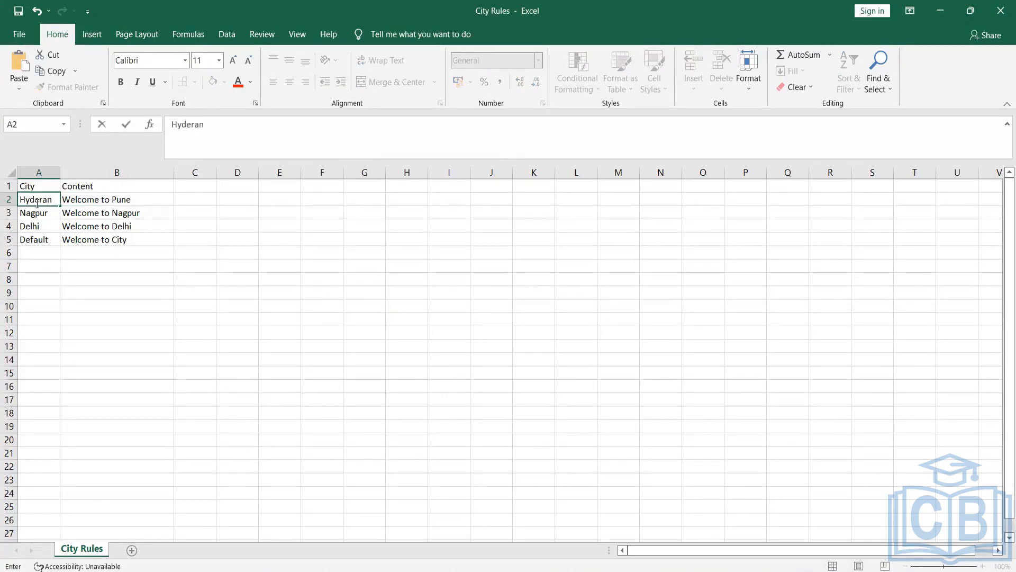
key(BackSpace)
text(abad)
click(102, 284)
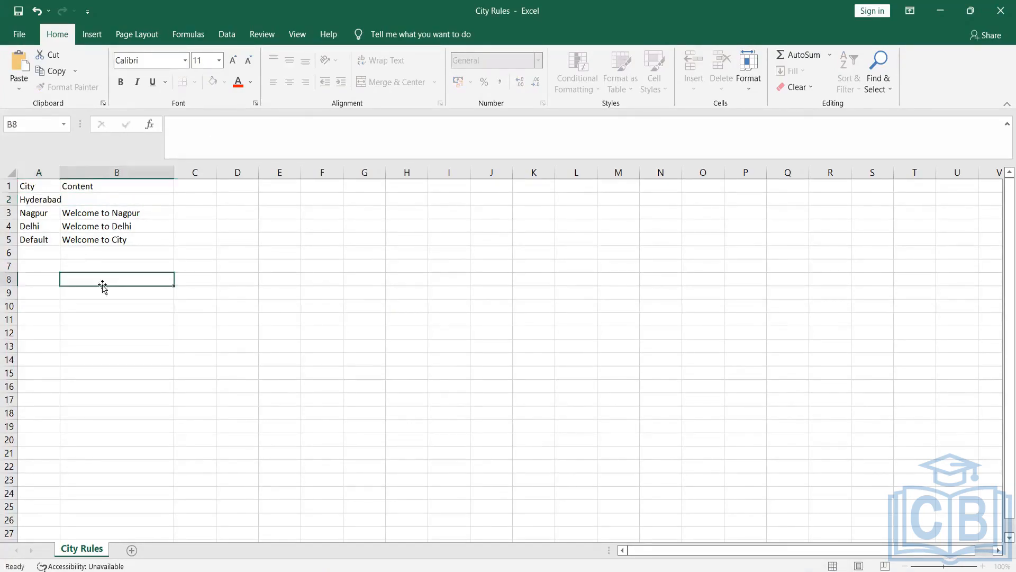
click(95, 199)
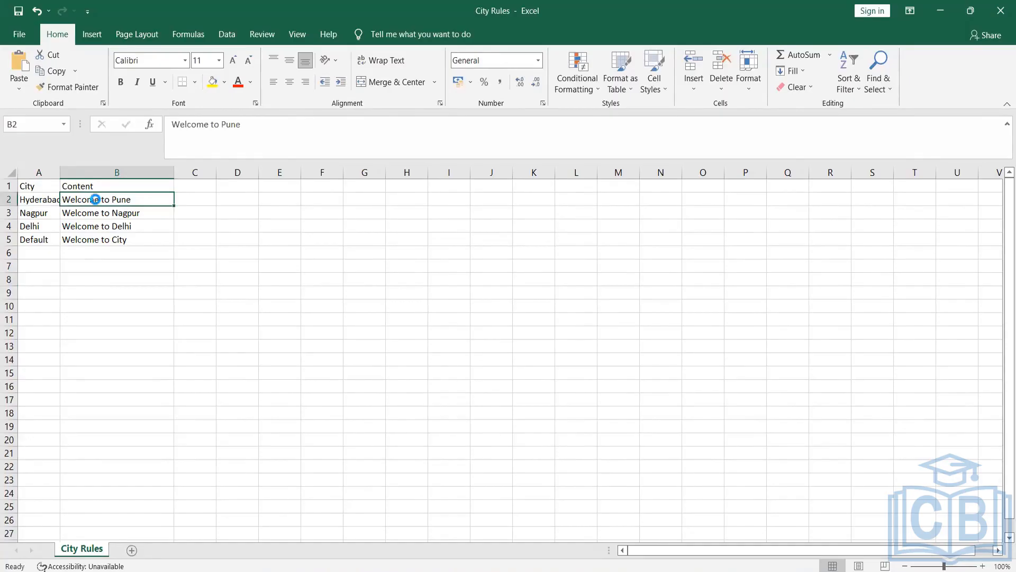
key(ctrl+v)
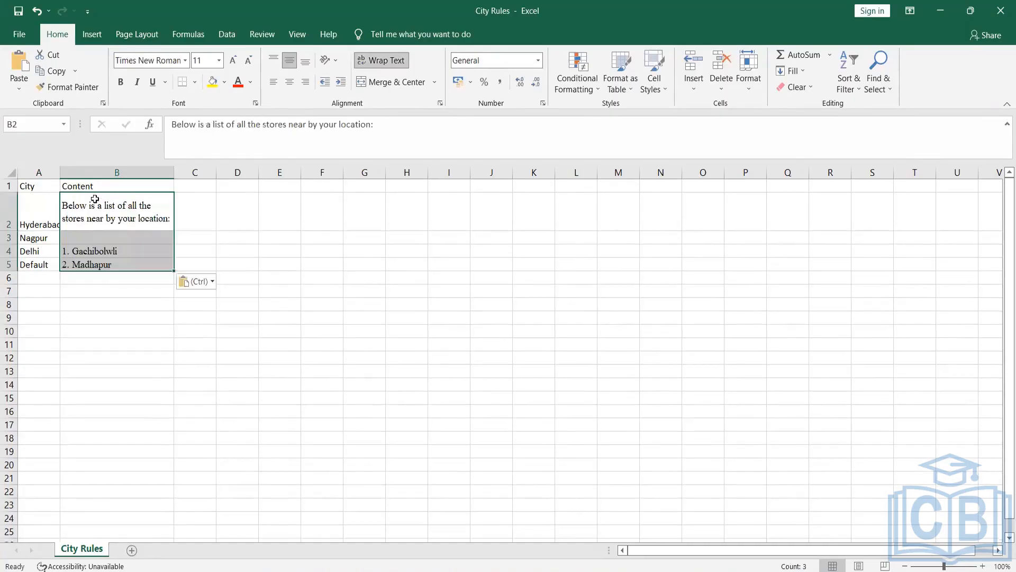
click(258, 220)
click(115, 217)
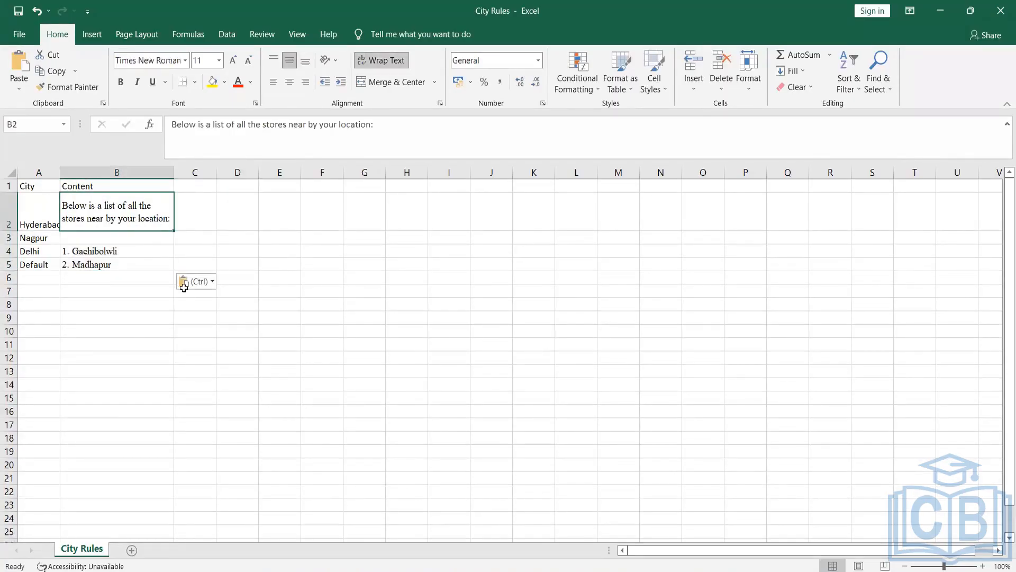
key(ctrl+z)
Replace the text inside cell B2 with the copied Hyderabad store list, keeping all its lines in the single cell
drag(258, 124, 141, 125)
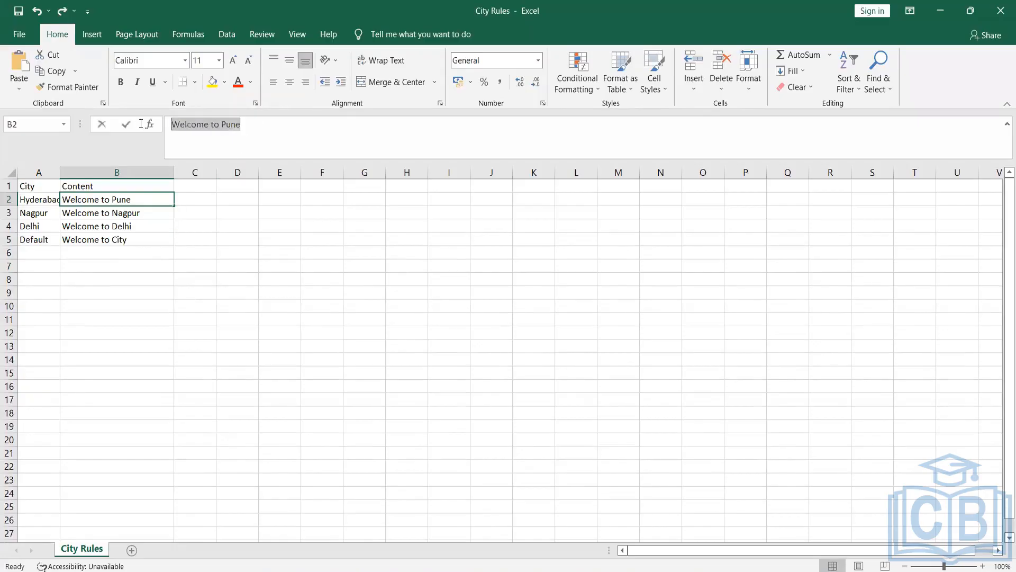
text(1. Gachibolwli 2. Madhapur)
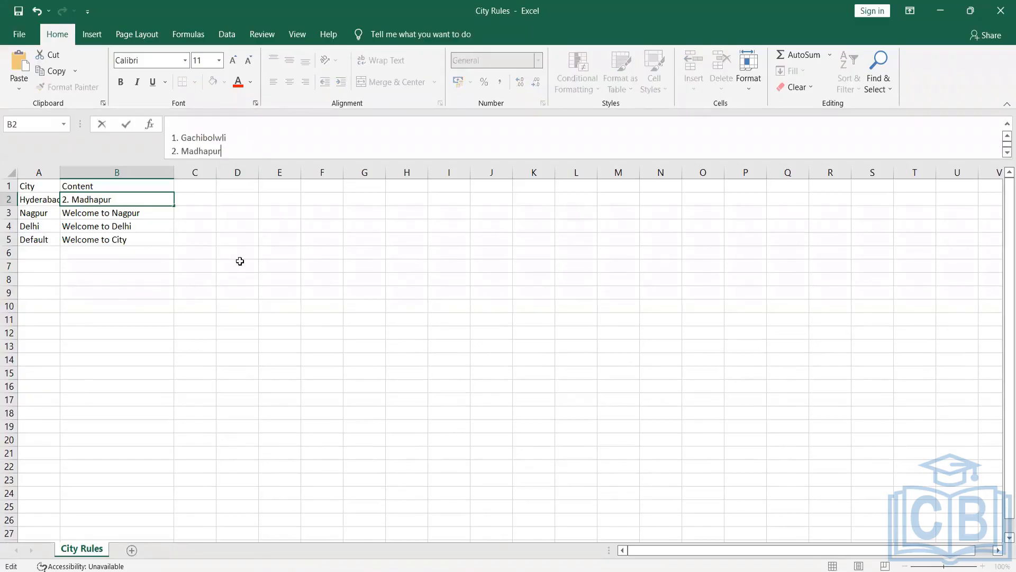
drag(238, 262, 232, 248)
click(44, 250)
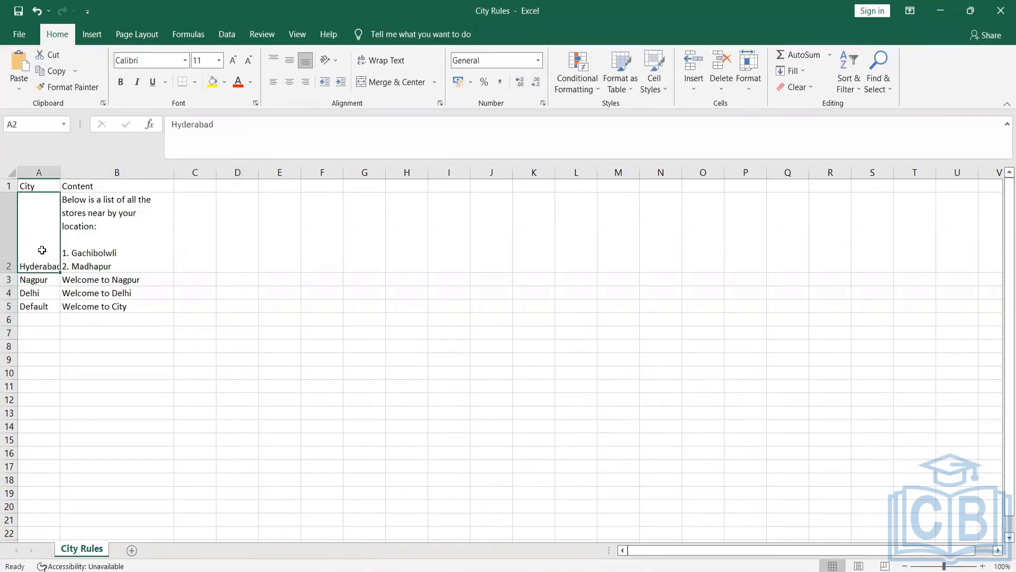
Change the city name in cell A4 to New Delhi
click(43, 292)
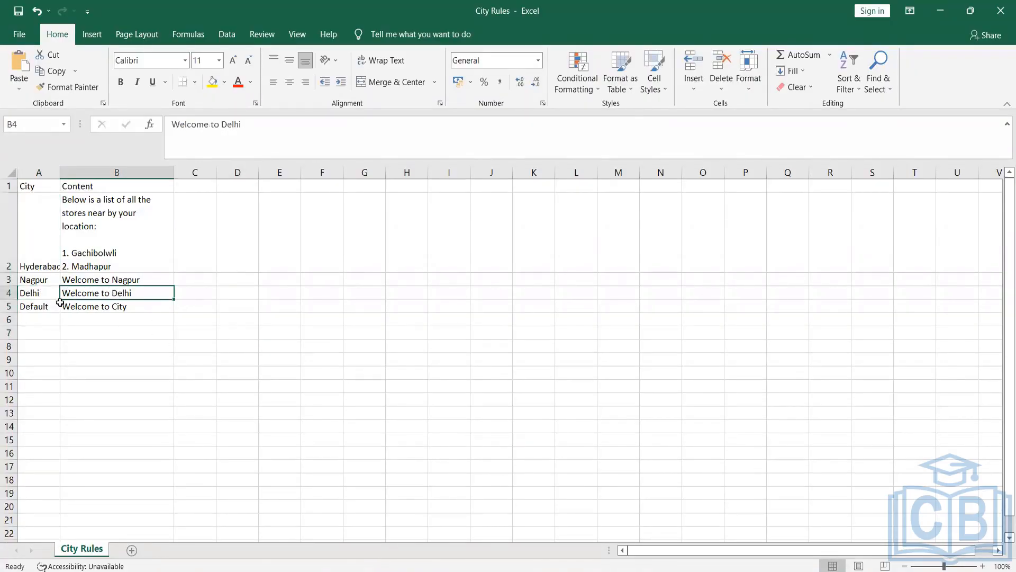
double_click(46, 294)
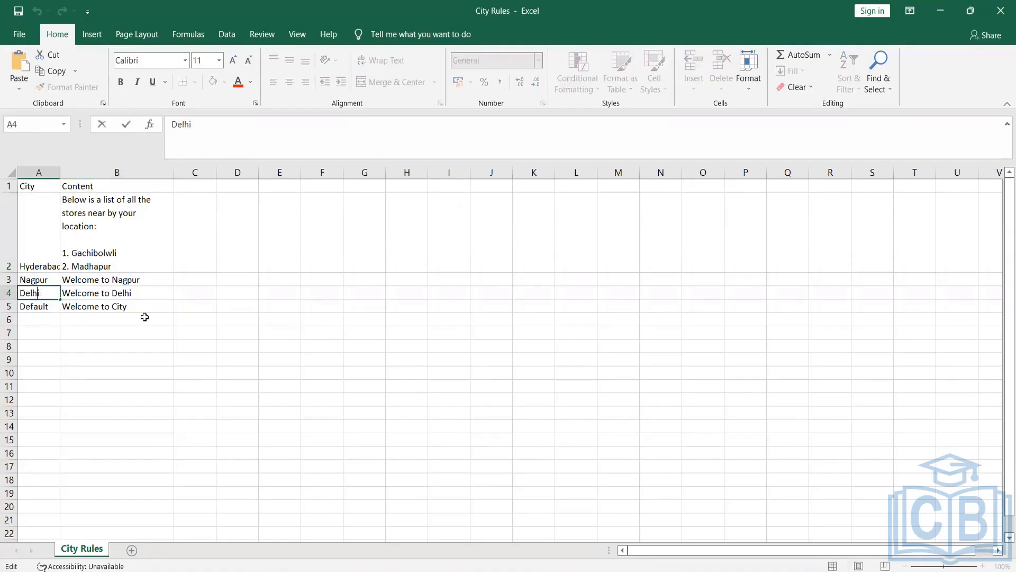
key(Left)
key(Left)
key(Left)
key(Left)
text(New)
click(116, 379)
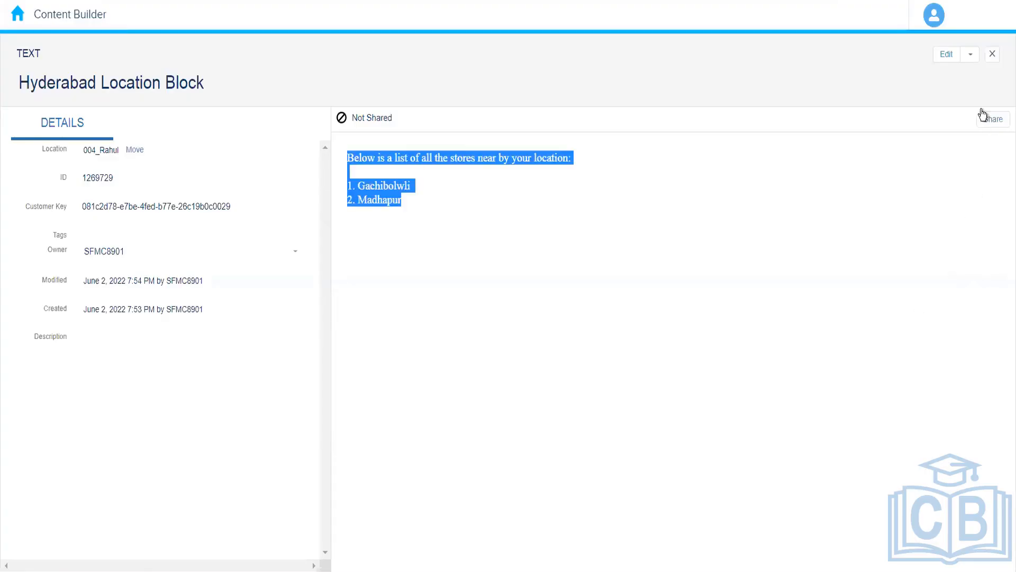
In Content Builder, close the Hyderabad block, open the Delhi Location Block and copy its full store list text
click(995, 56)
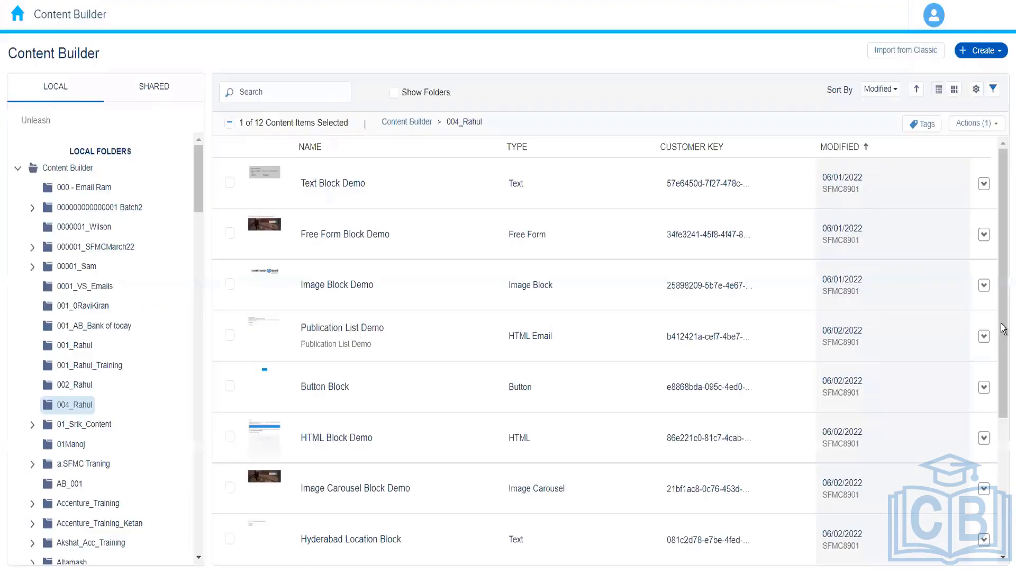
scroll(1002, 500, down, 3)
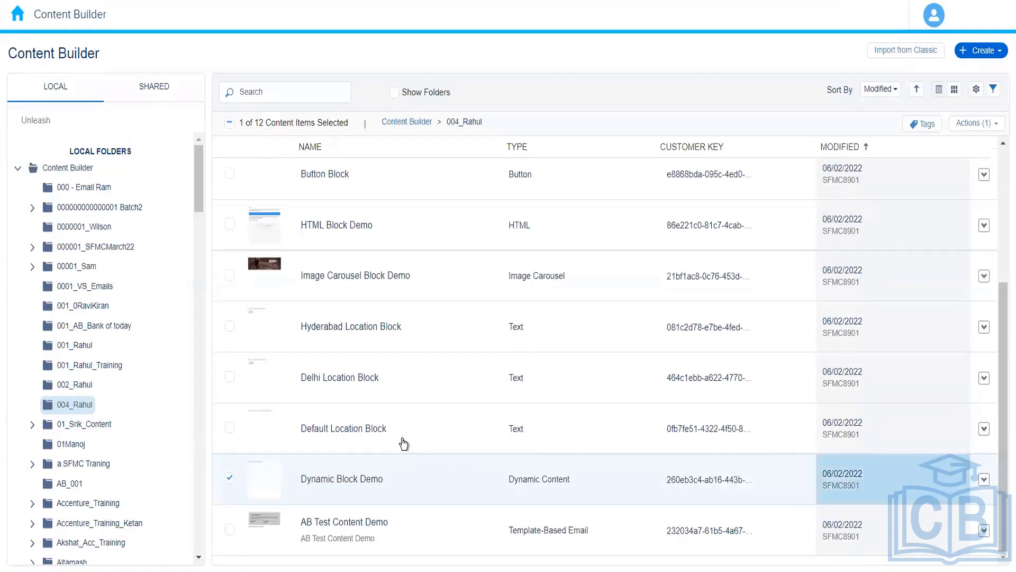
click(394, 398)
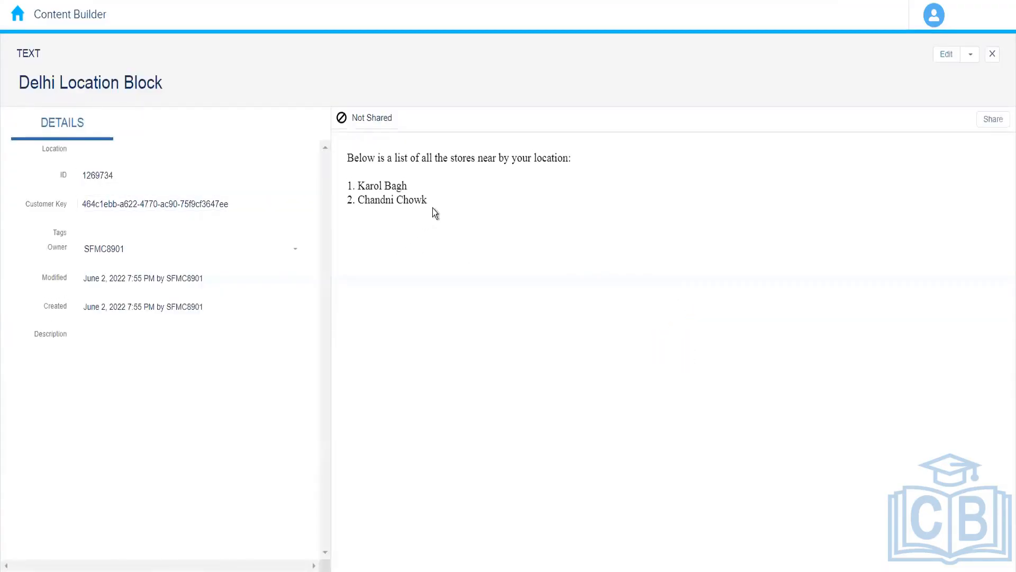
drag(348, 157, 439, 201)
key(ctrl+c)
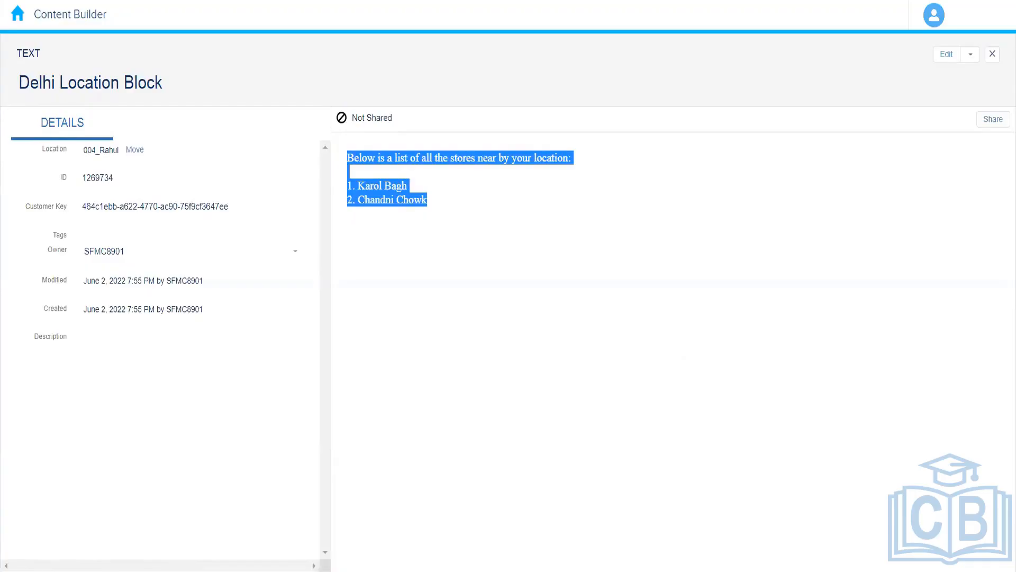
Back in Excel, replace the text inside cell B4 for New Delhi with the copied Delhi store list
key(alt+Tab)
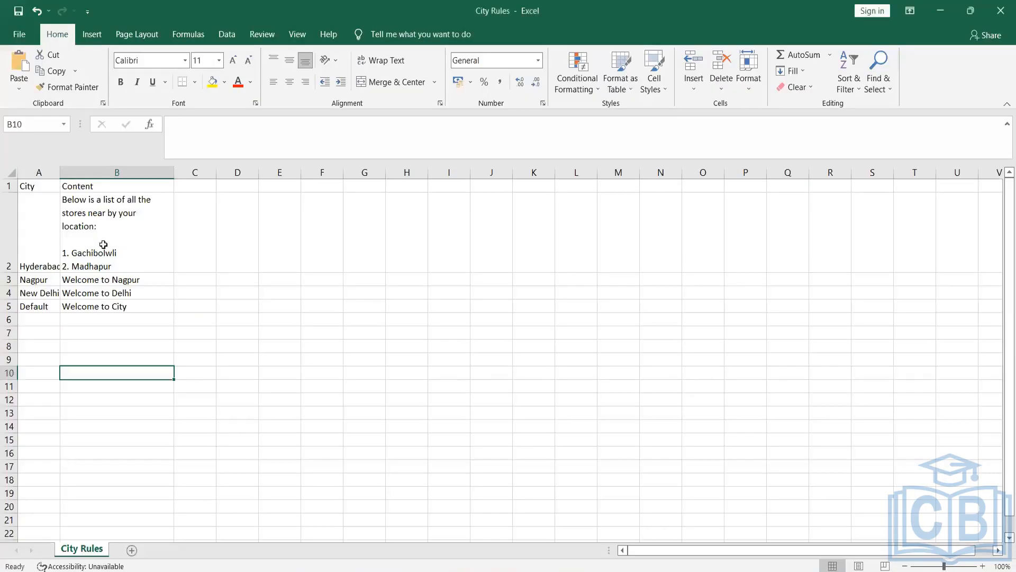
click(107, 294)
drag(275, 124, 101, 124)
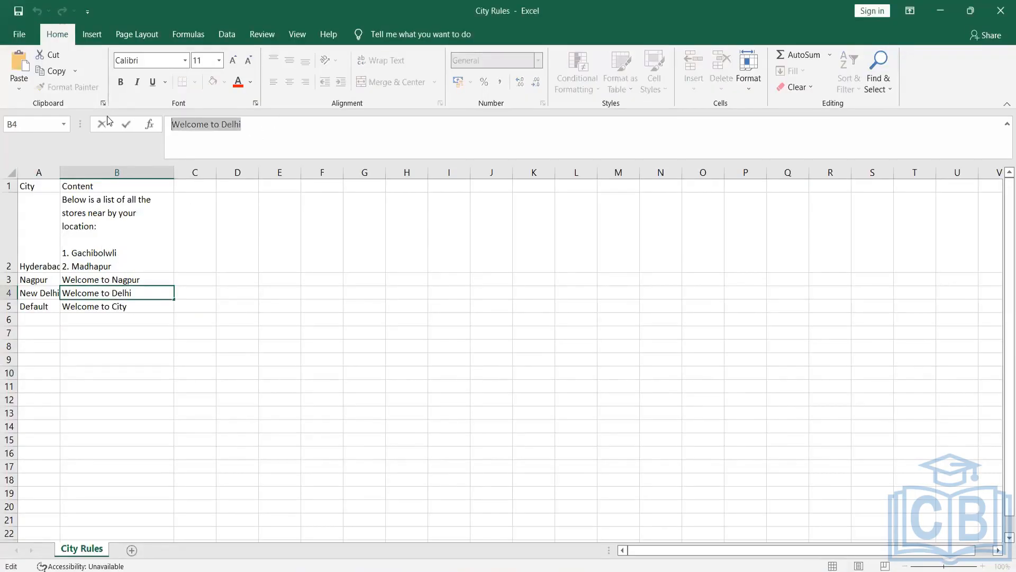
key(ctrl+v)
click(249, 340)
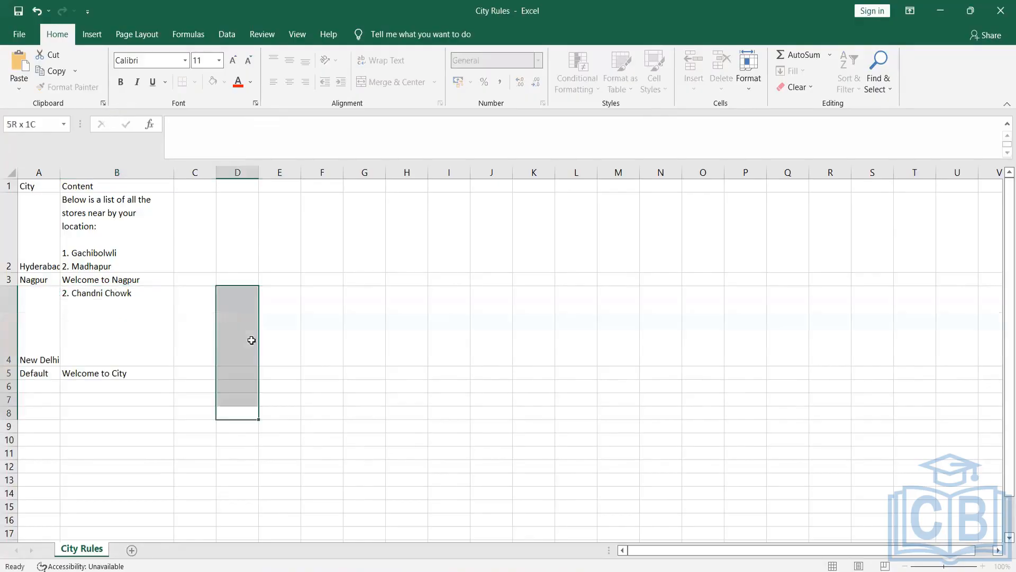
Replace the text inside cell B3 for Nagpur with the copied Delhi store list
click(39, 280)
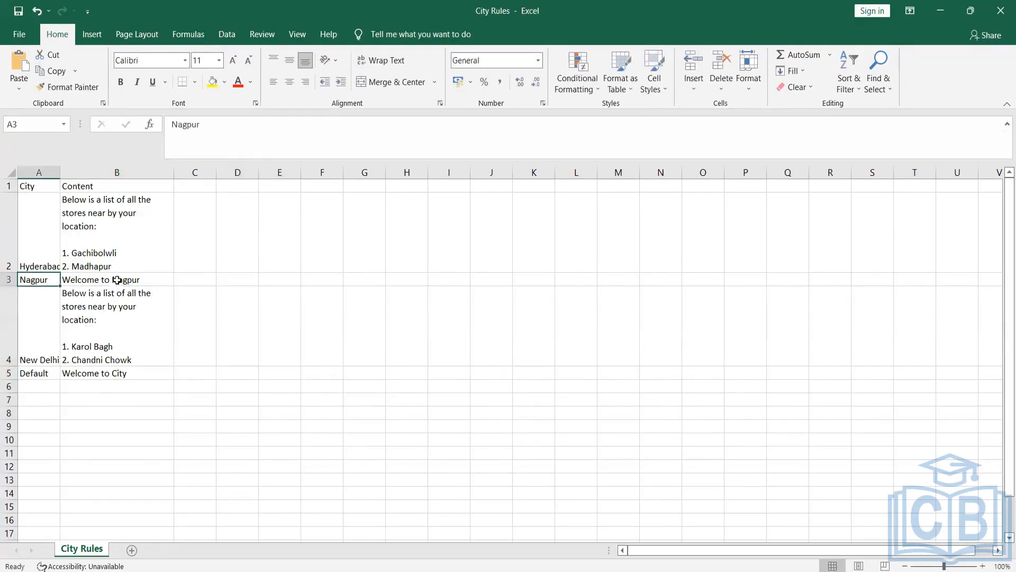
click(117, 280)
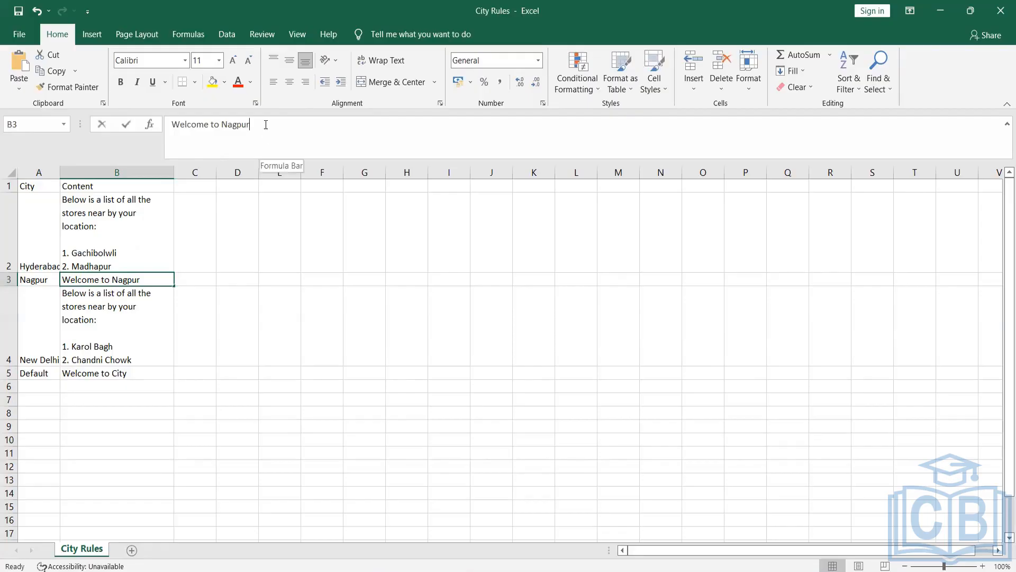
drag(265, 125, 106, 131)
key(ctrl+v)
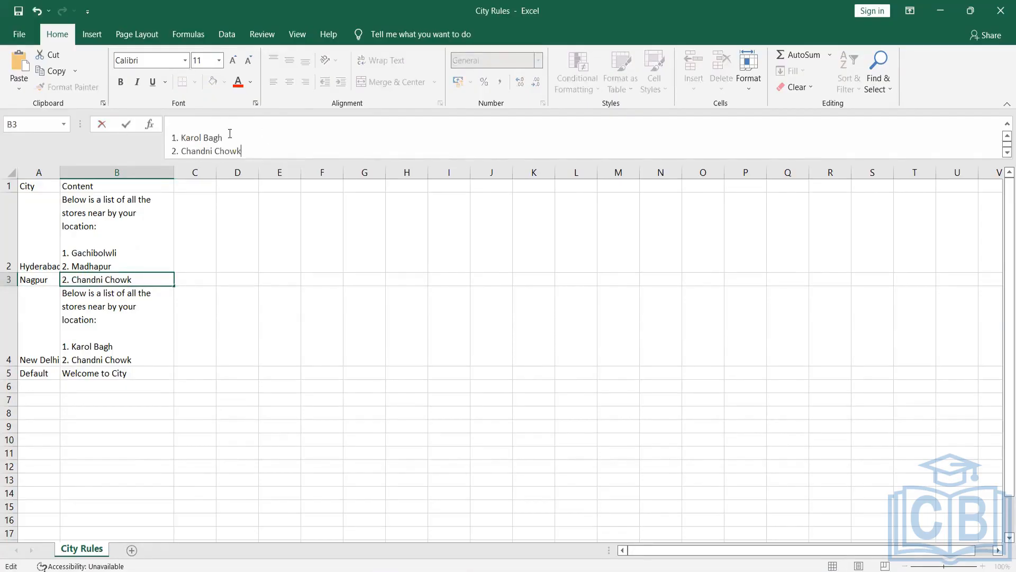
Change the two stores listed in cell B3 to Nagpur Place 1 and Nagpur Place 2
drag(224, 138, 182, 139)
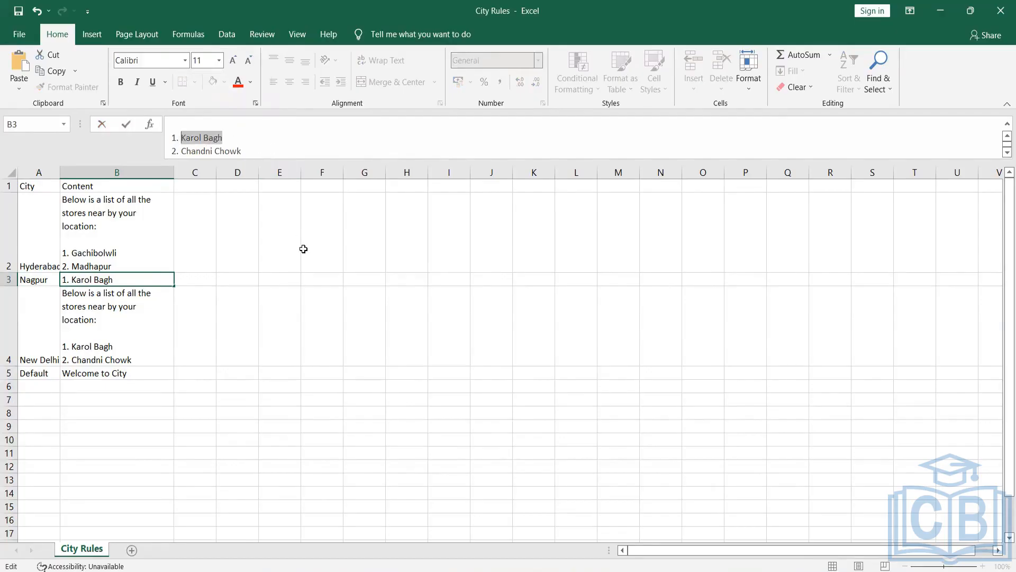
text(Nap)
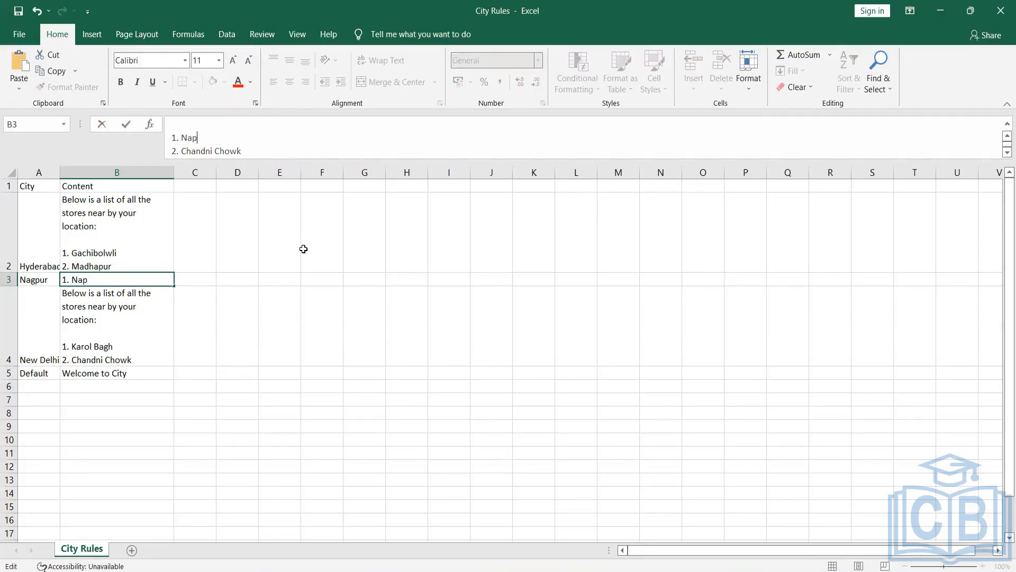
text(ur Place 1)
click(193, 139)
text(g)
drag(261, 151, 183, 150)
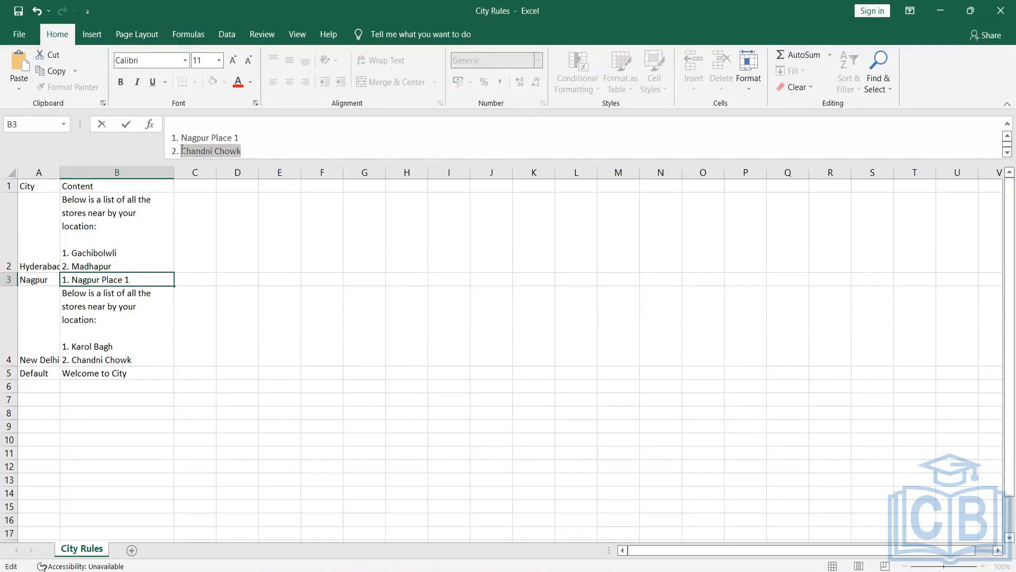
text(Nagl)
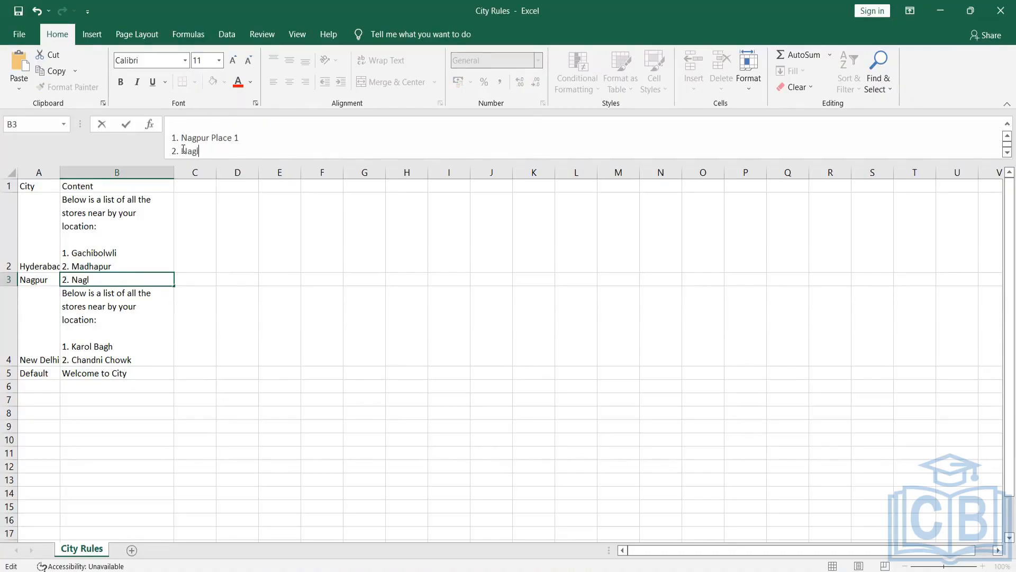
key(BackSpace)
text(pur Place 2)
click(232, 358)
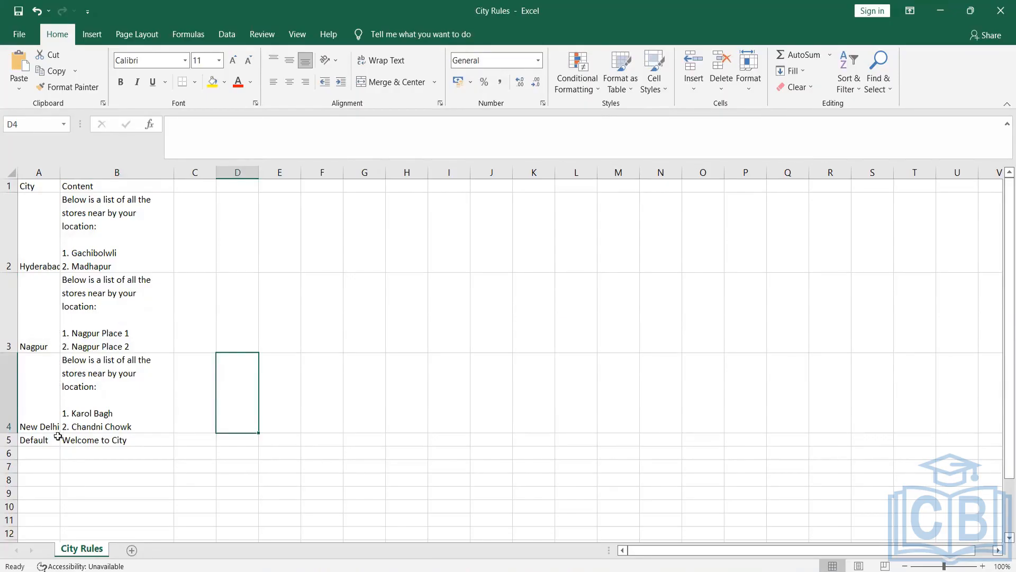
Select cell B5, then in Content Builder close the Delhi block, open the Default Location Block and copy its sentence
click(89, 441)
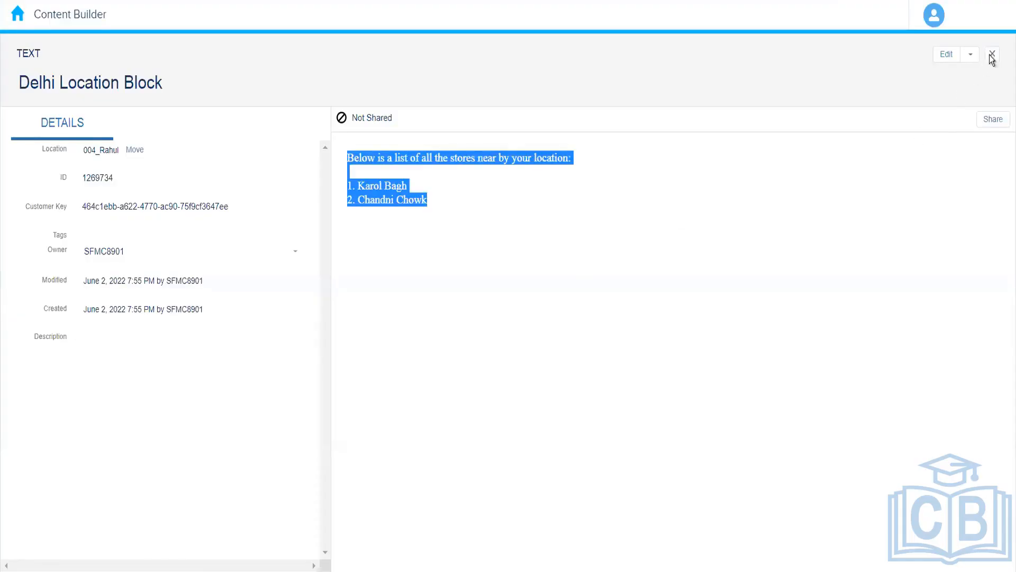
click(992, 55)
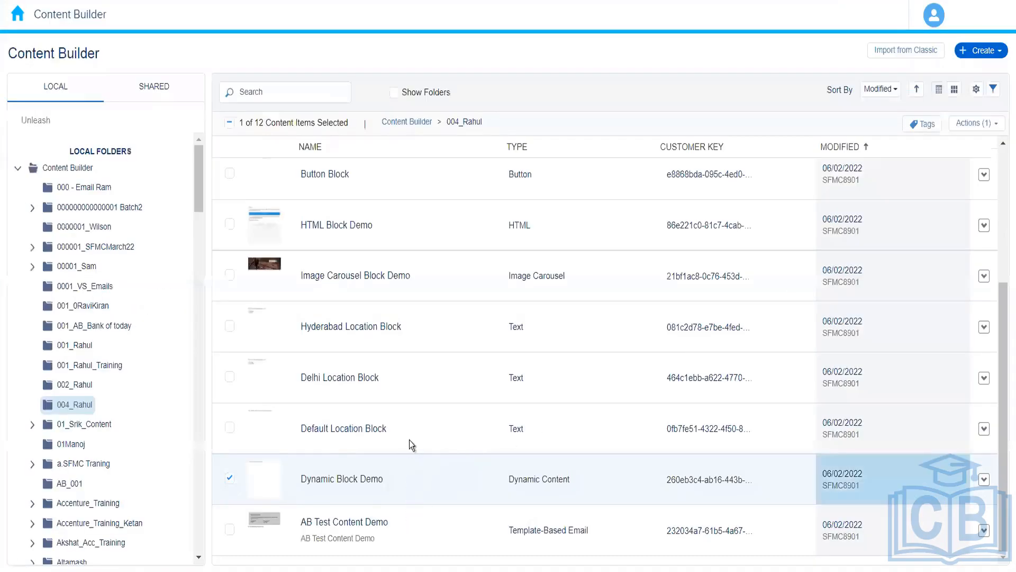
click(431, 440)
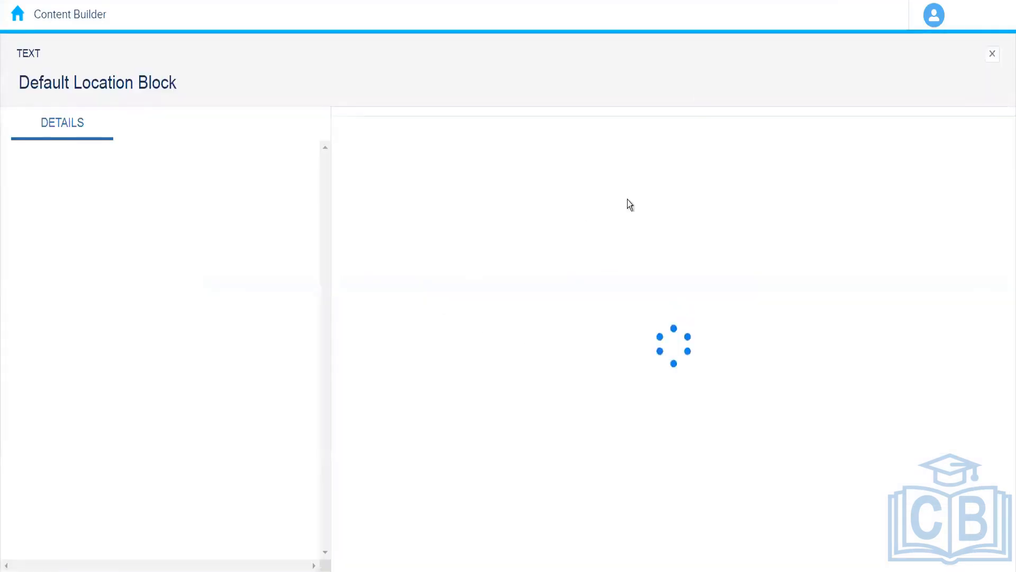
drag(649, 163, 347, 159)
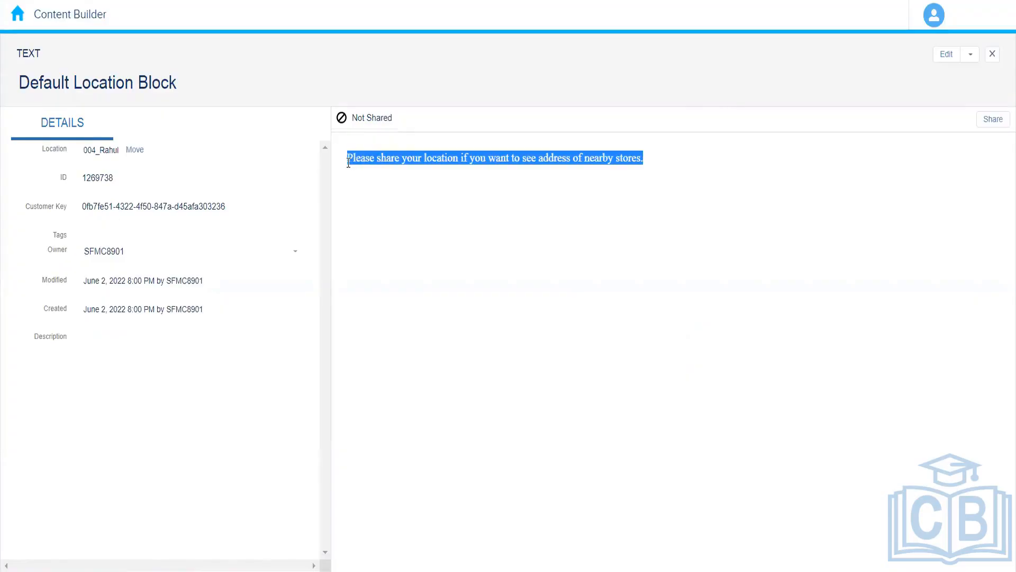
key(ctrl+c)
Back in Excel, paste the copied default location sentence over the content in cell B5
key(alt+Tab)
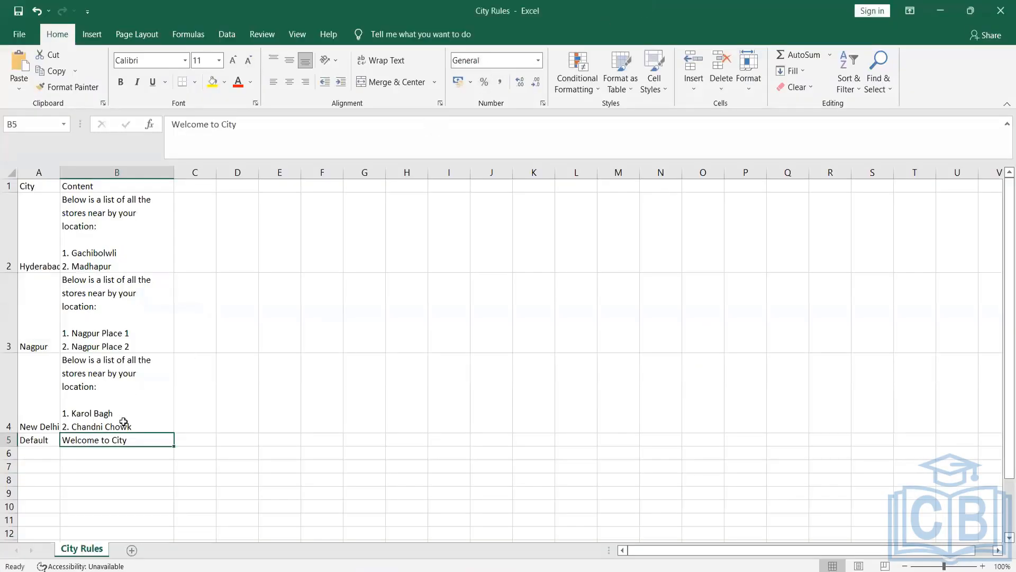
key(ctrl+v)
click(157, 509)
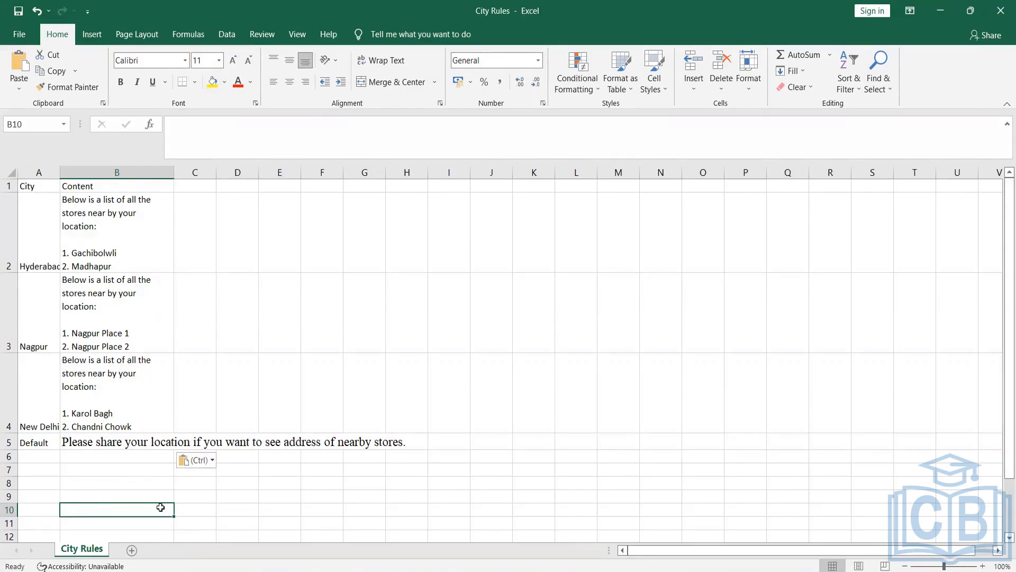
click(127, 339)
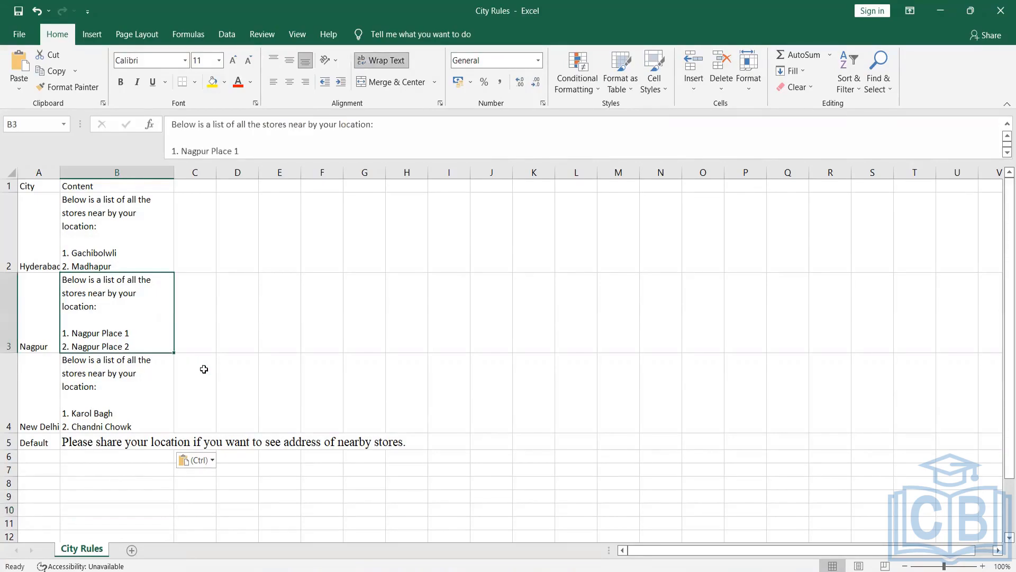
Close the workbook and paste the City Rules CSV file onto the remote desktop, replacing the existing file
click(1001, 10)
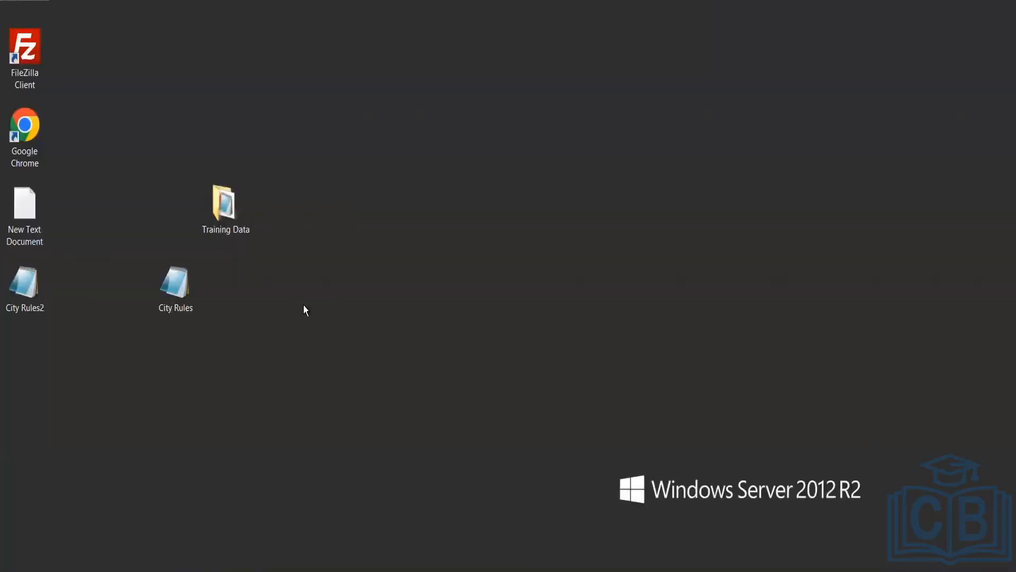
key(ctrl+v)
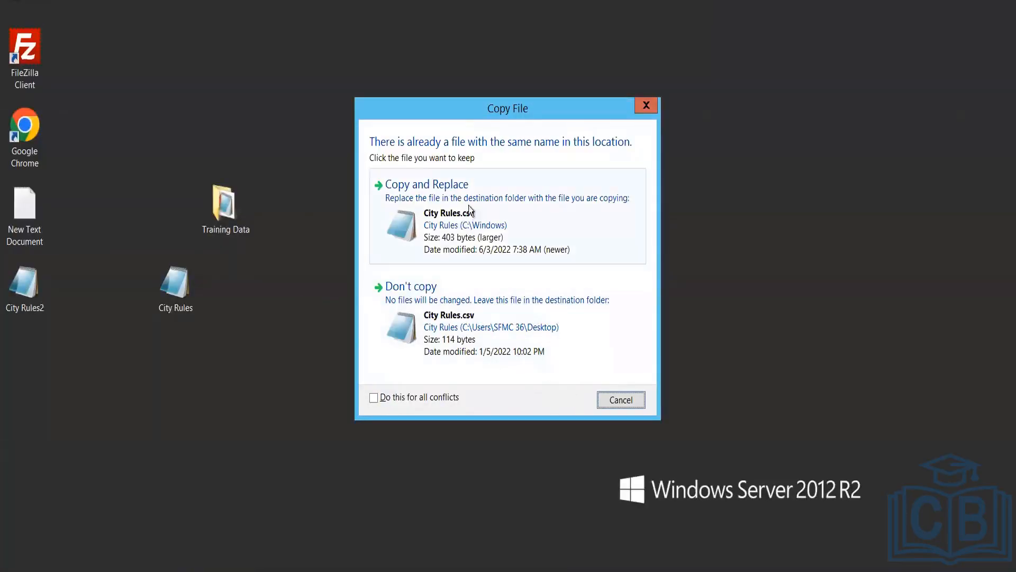
click(542, 208)
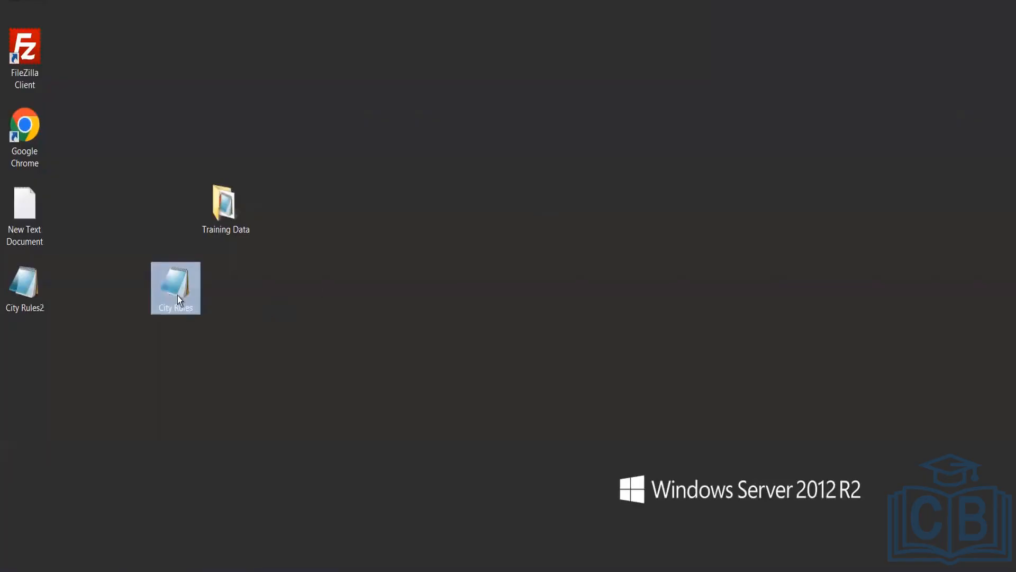
Open the desktop City Rules file to check its rows, close it, and close the Default Location Block in Content Builder
double_click(176, 295)
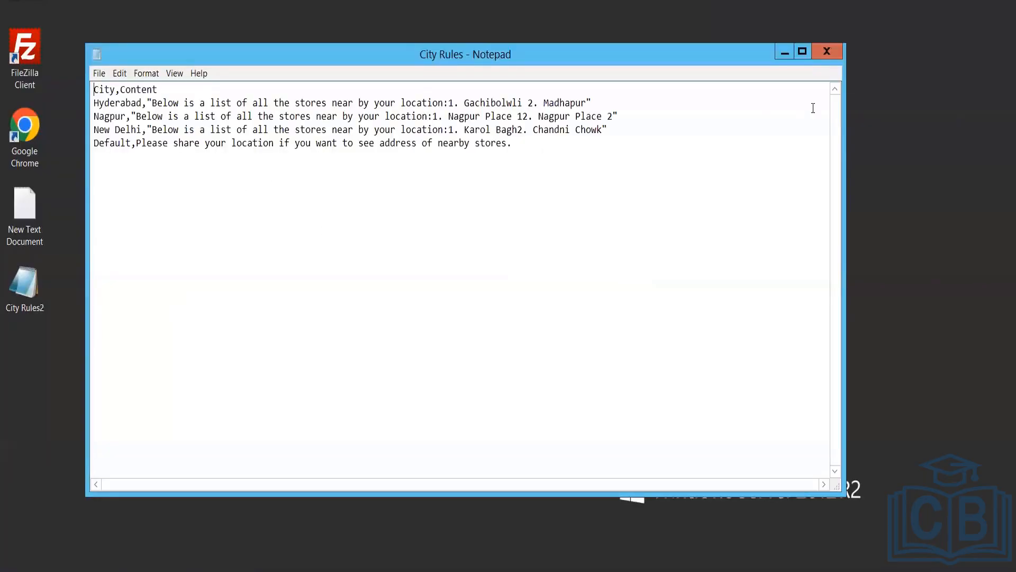
click(831, 55)
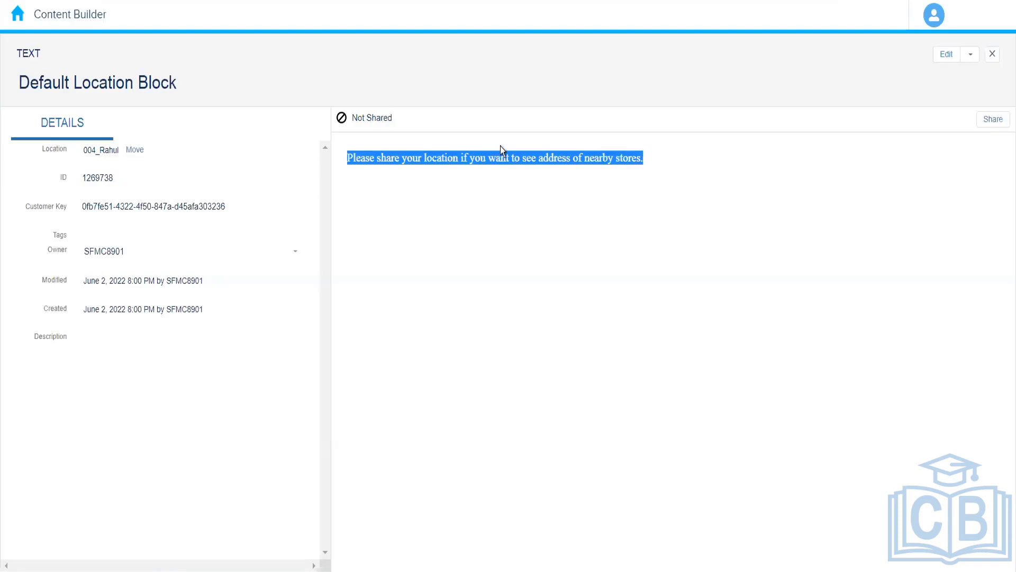
click(992, 55)
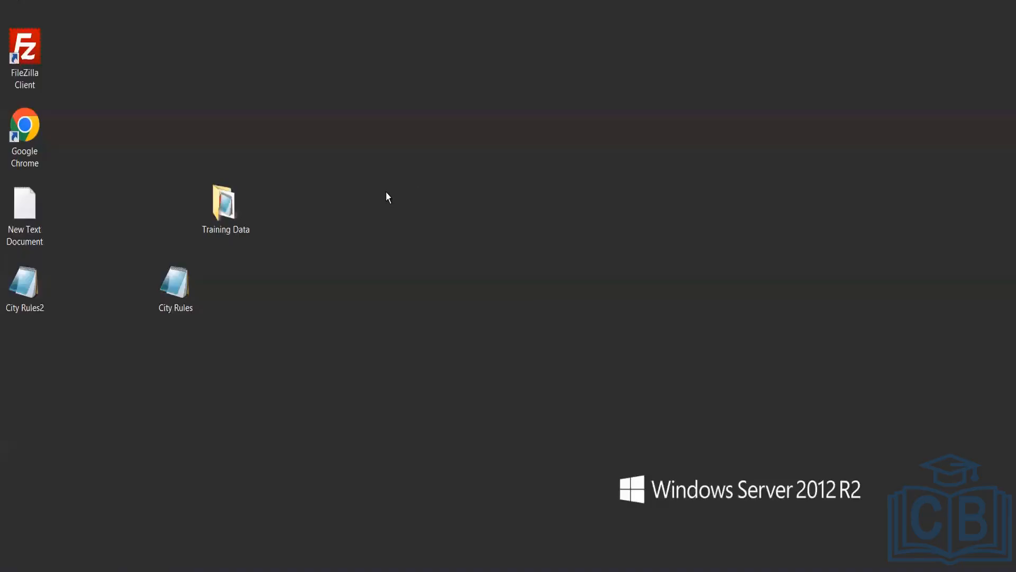
Rename the City Rules file on the desktop as Location Rules
right_click(183, 290)
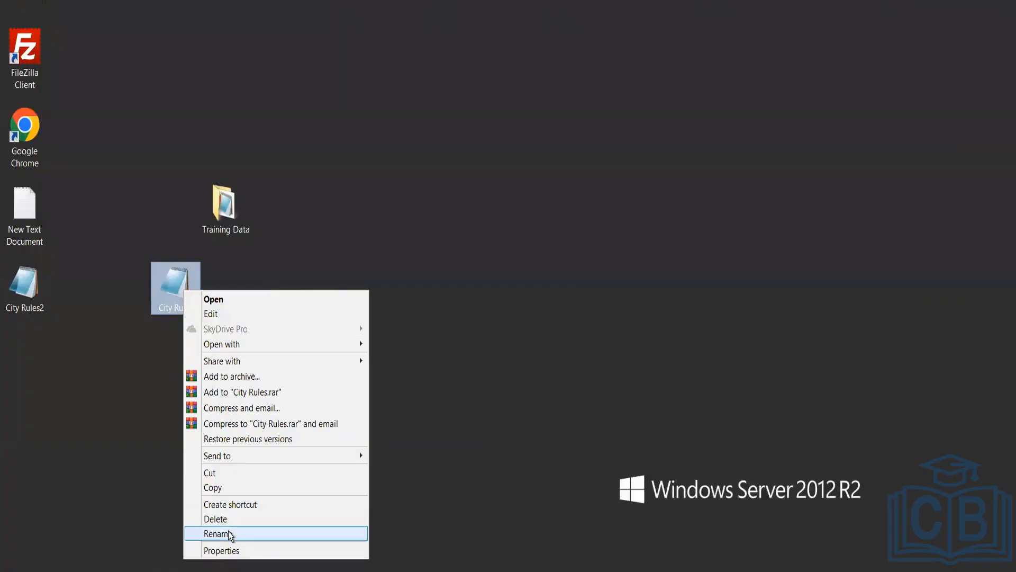
click(228, 532)
click(175, 308)
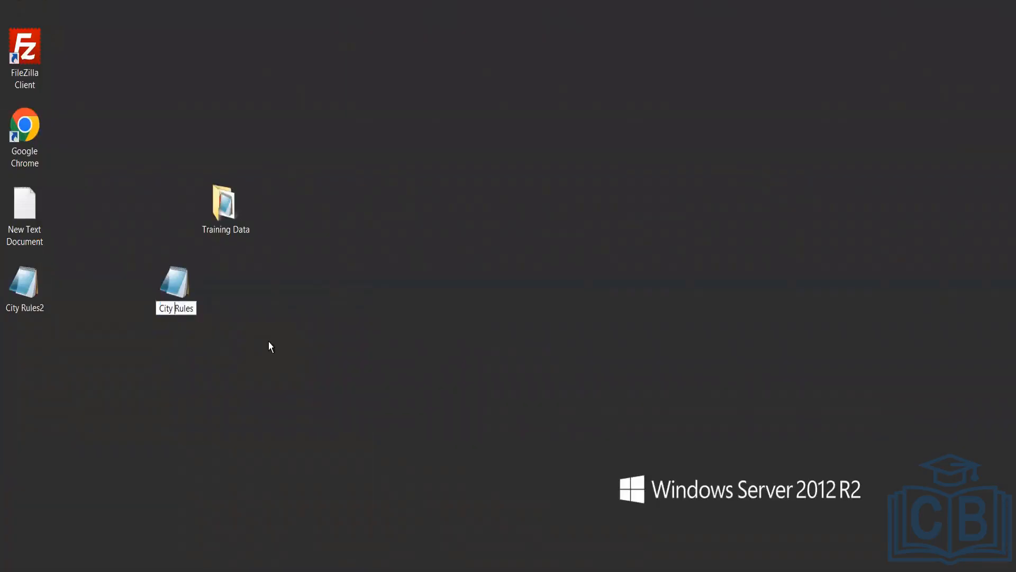
key(BackSpace)
key(BackSpace)
key(BackSpace)
key(BackSpace)
key(BackSpace)
text(Location)
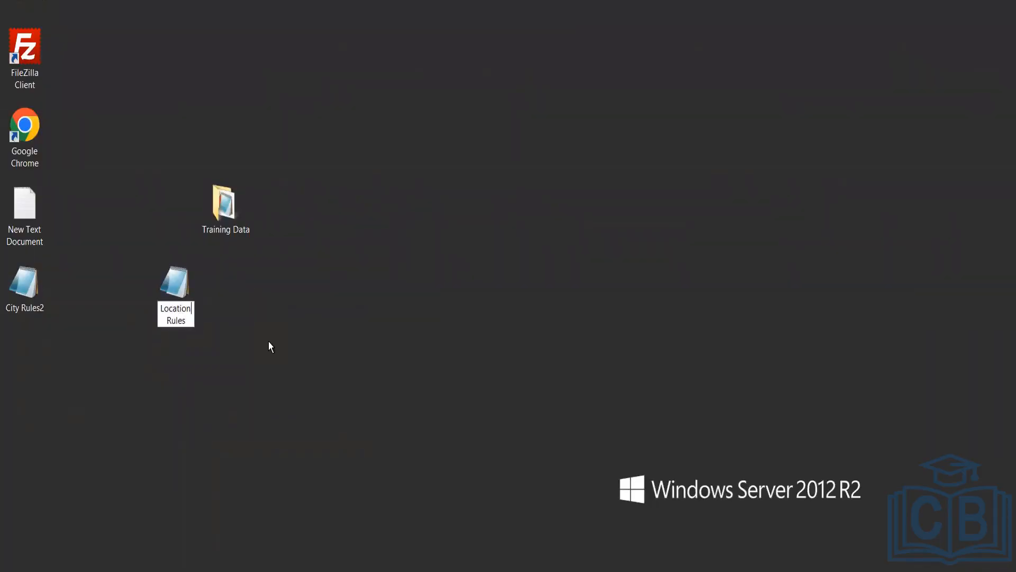
key(Return)
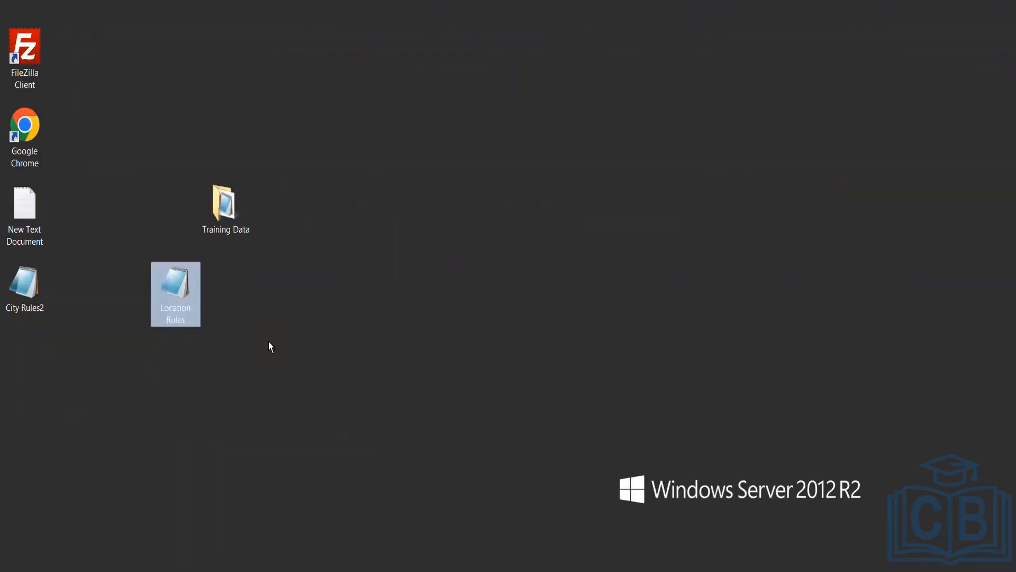
click(290, 370)
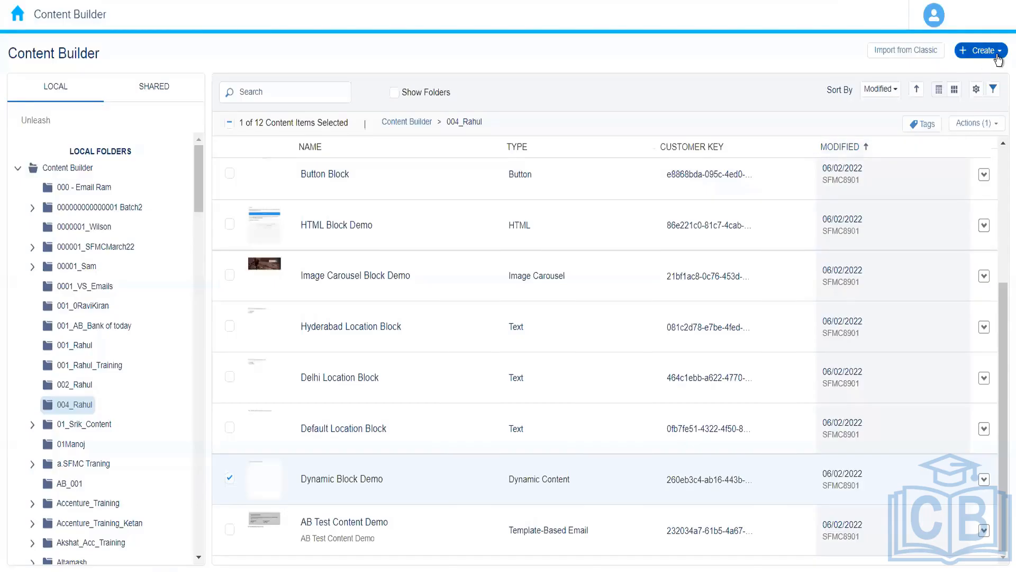
In Content Builder, start creating Enhanced Dynamic Content from an upload
click(998, 56)
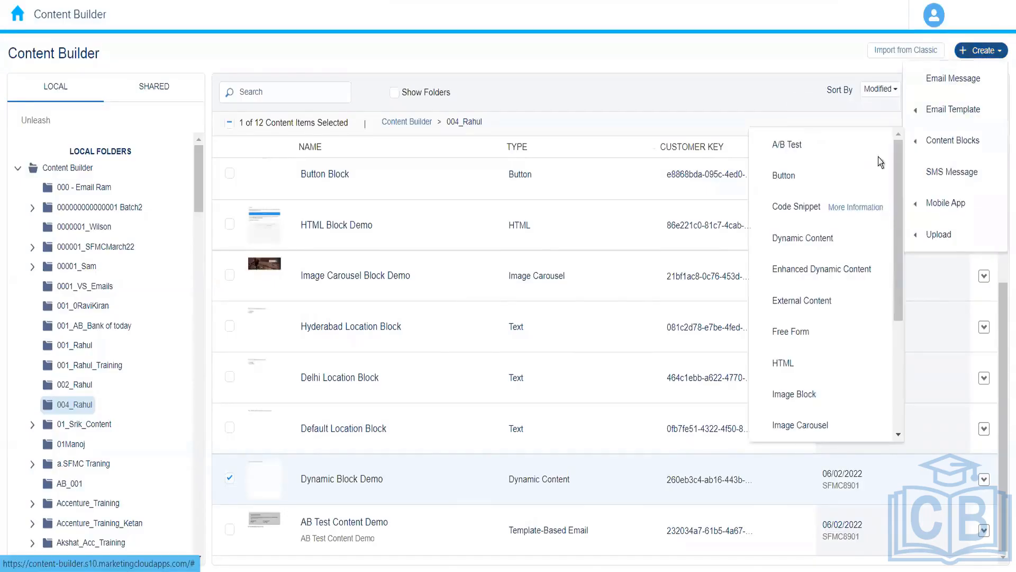
mouse_move(944, 235)
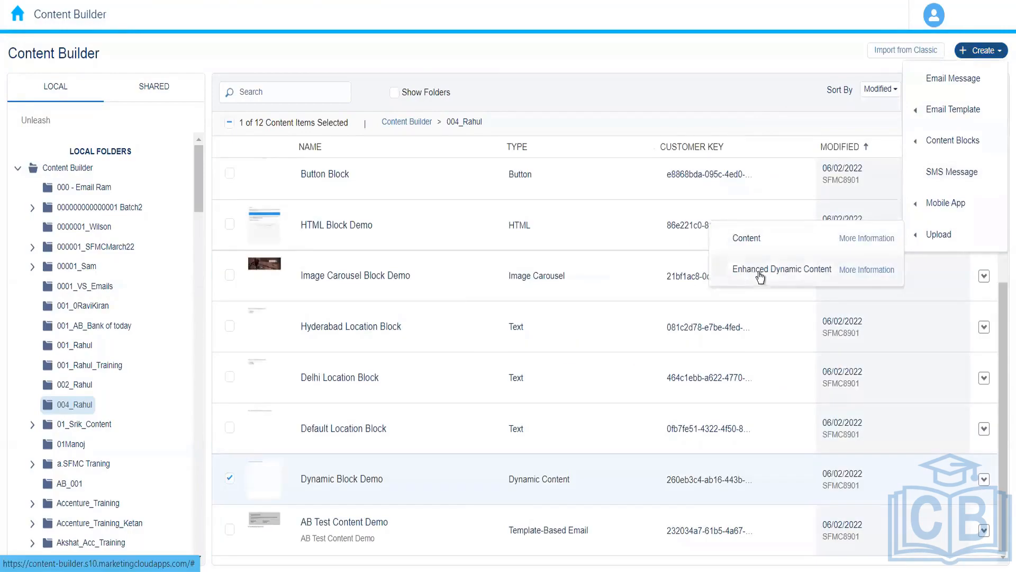
click(798, 273)
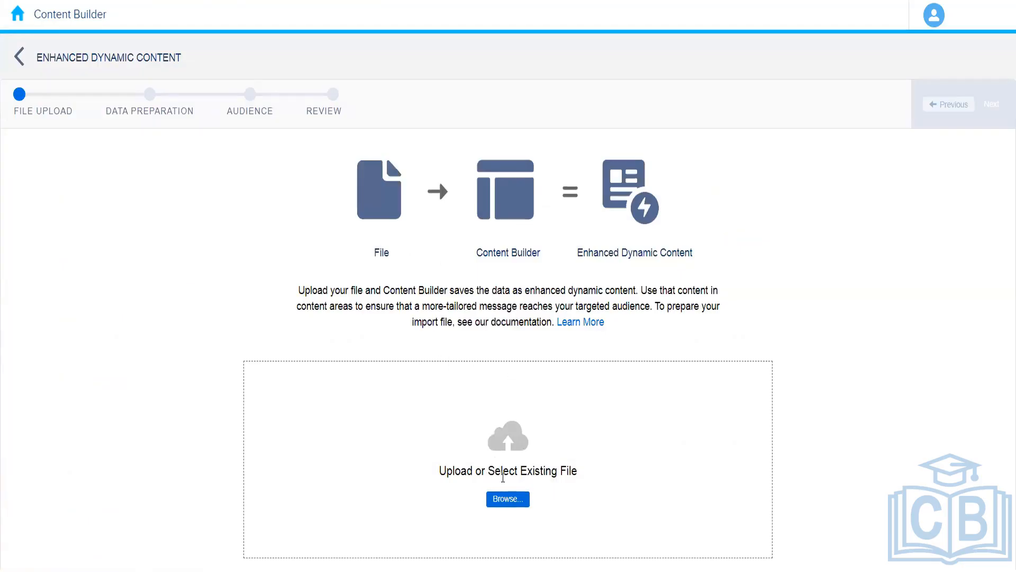
Upload the Location Rules CSV file from the desktop and continue to data preparation
click(508, 499)
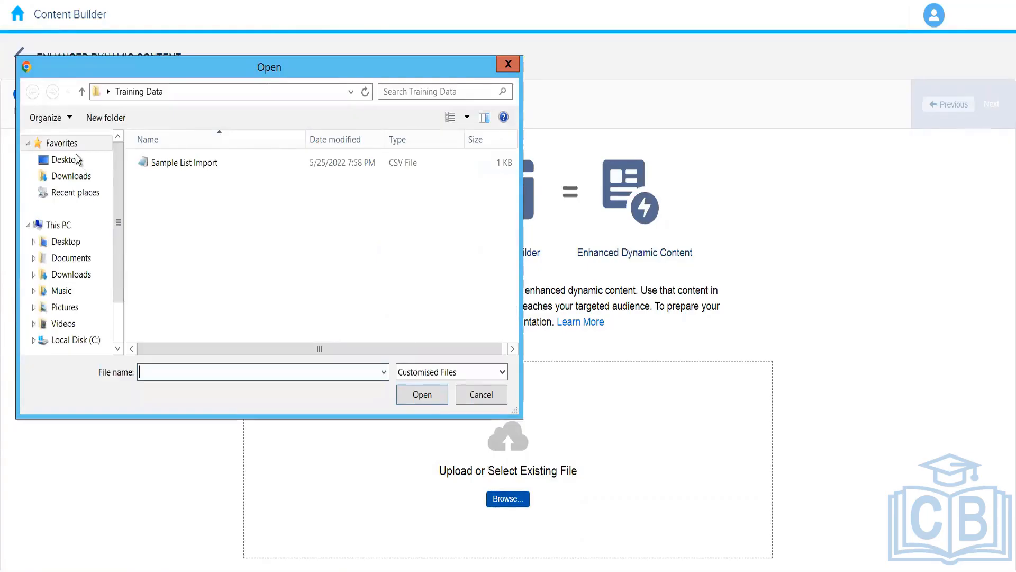
click(79, 161)
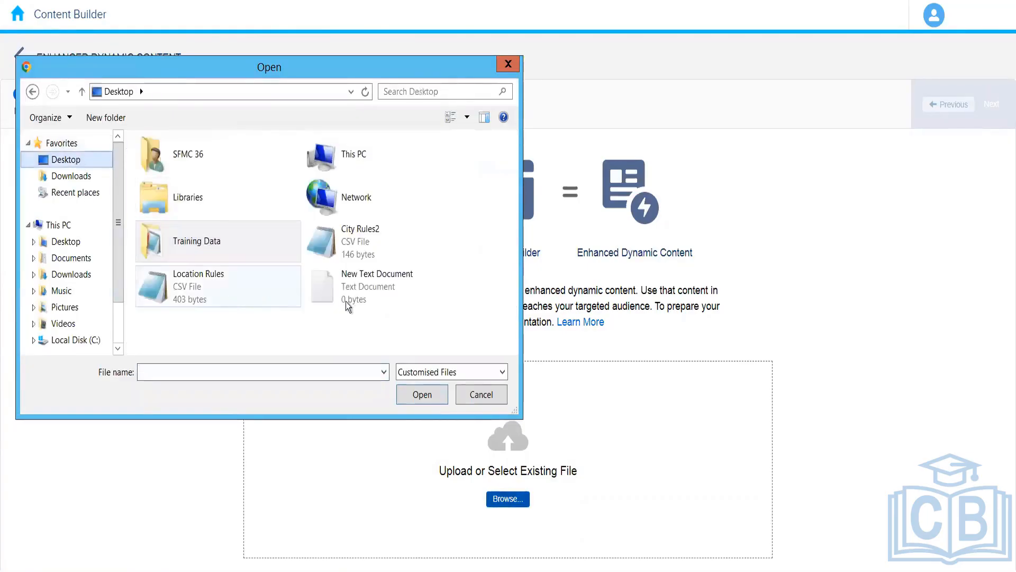
click(215, 293)
double_click(214, 293)
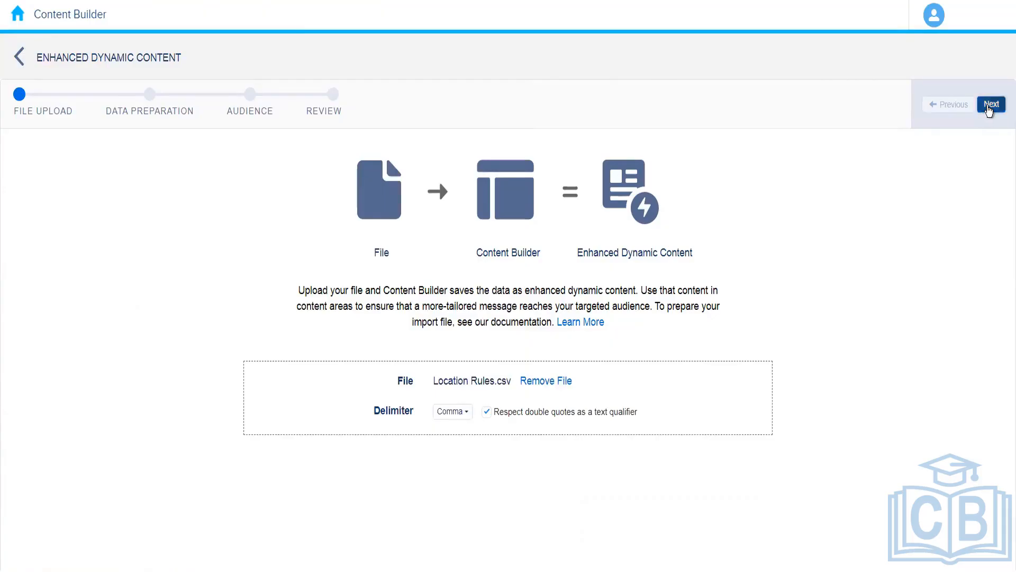
click(987, 108)
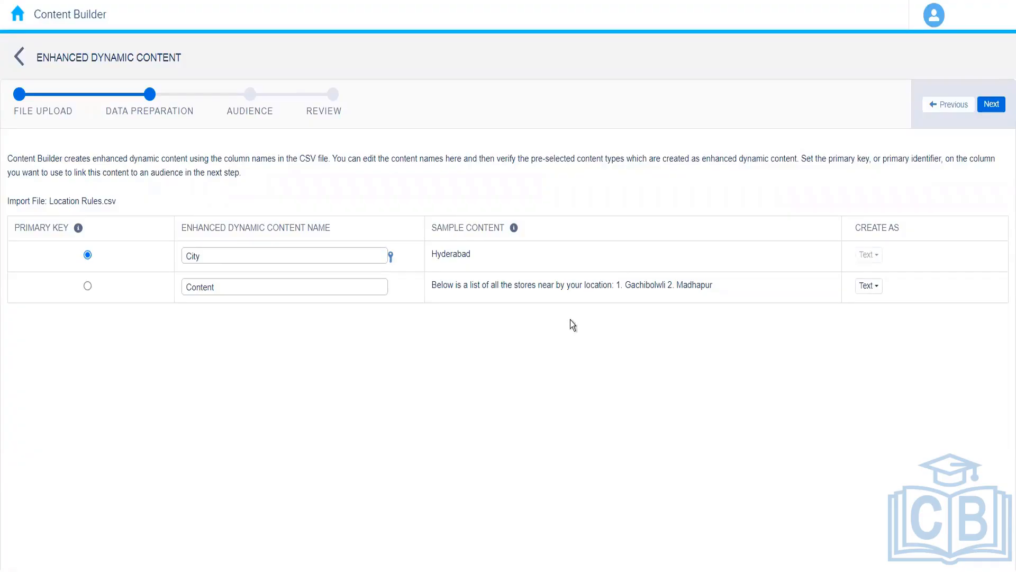
Examine the types in which the Content column can be created, without changing the selection
click(874, 287)
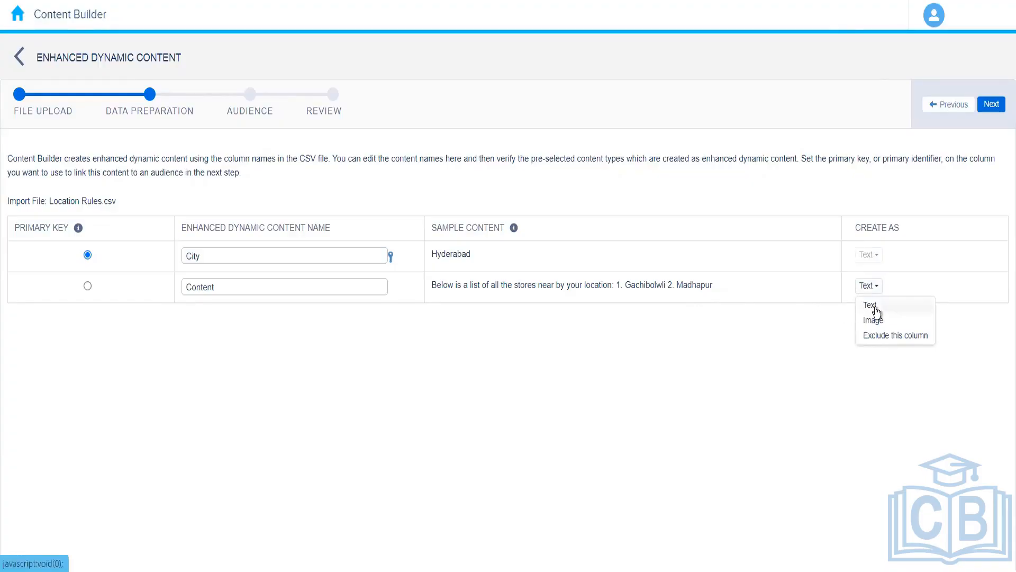
click(699, 340)
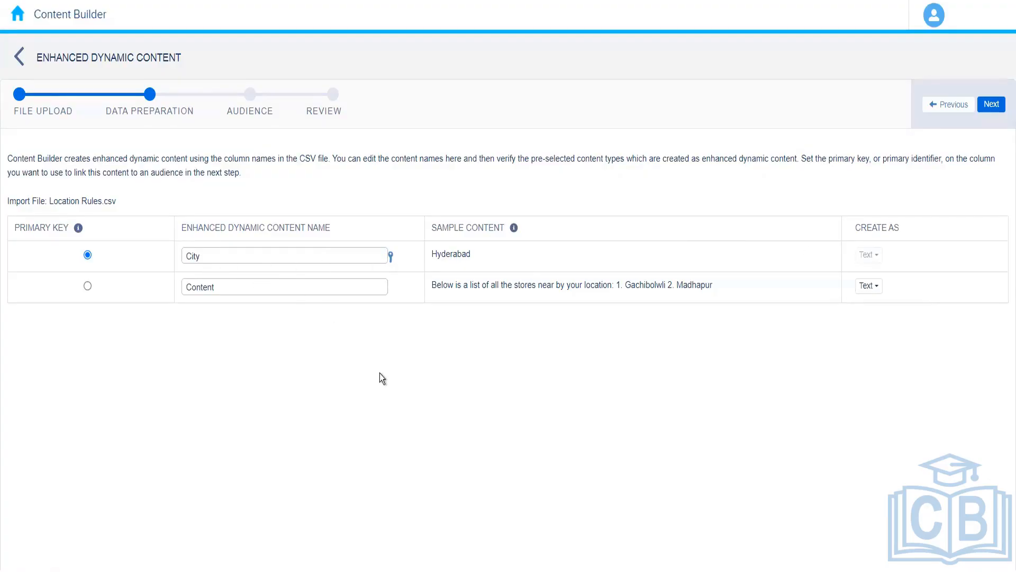
Keep City as the primary key, leave the audience unlinked, and import the Location Rules content
click(989, 113)
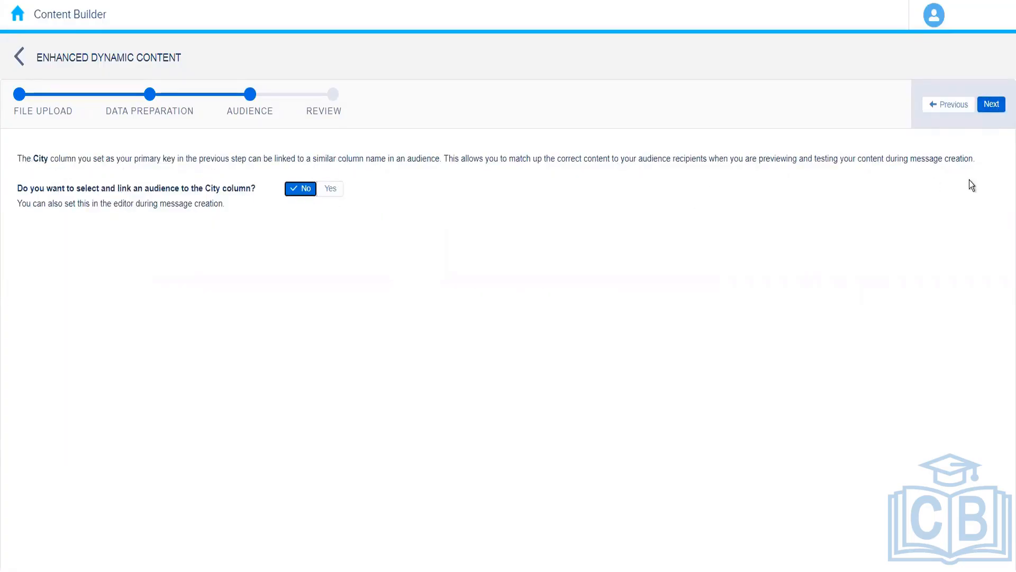
click(992, 106)
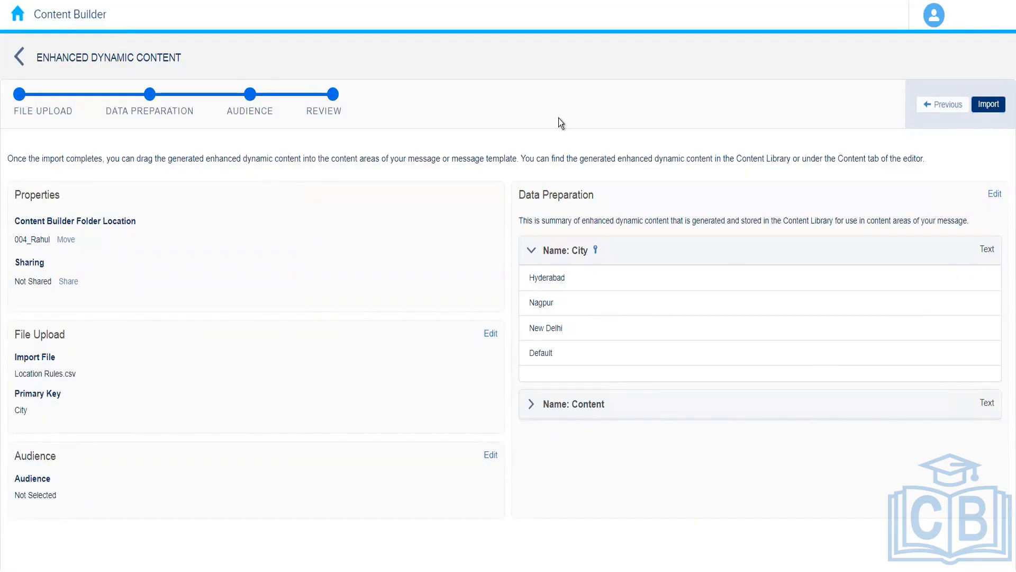
click(990, 104)
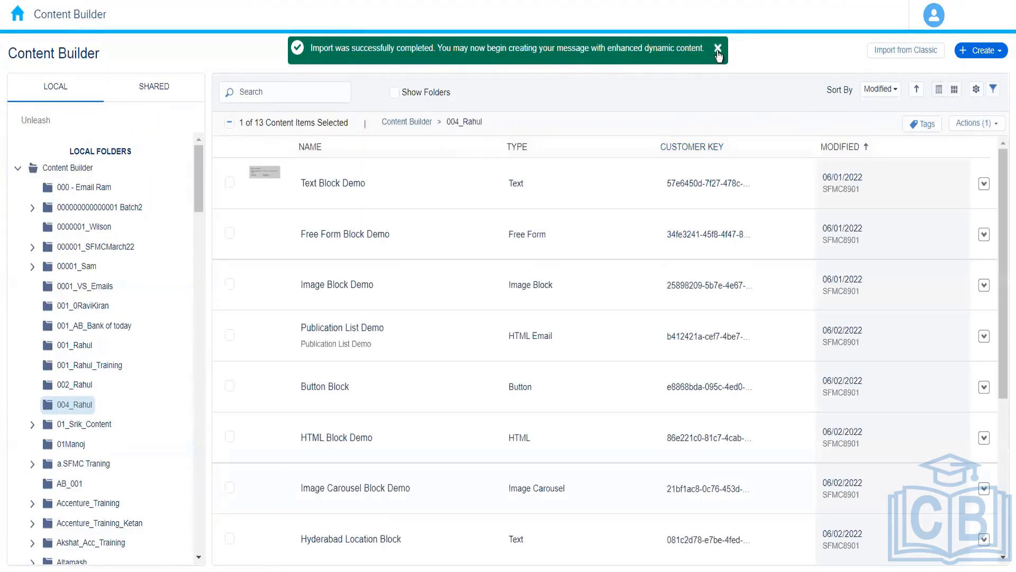
click(717, 50)
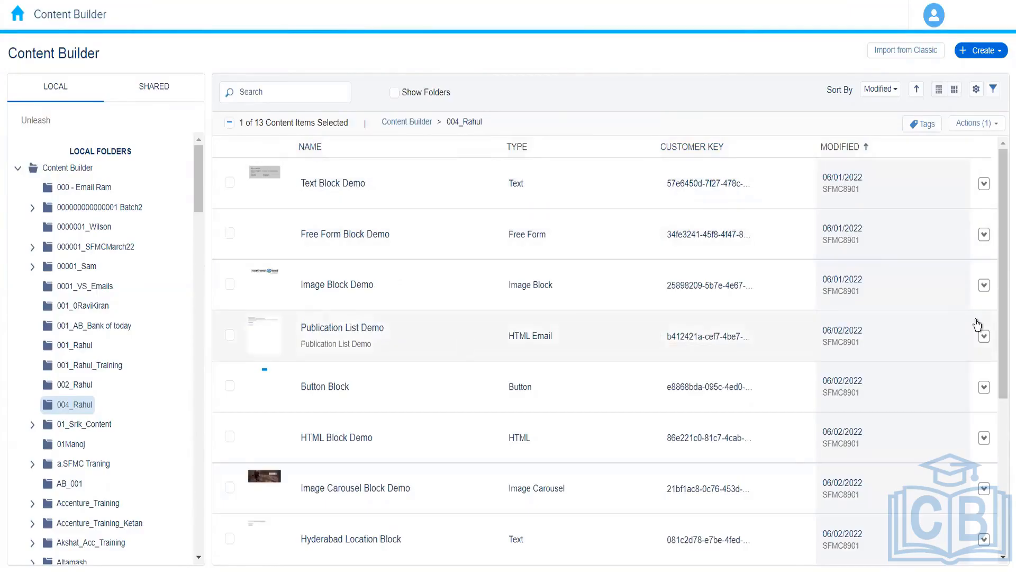
View the imported Content enhanced dynamic content map in the folder, and close its details
scroll(1003, 437, down, 5)
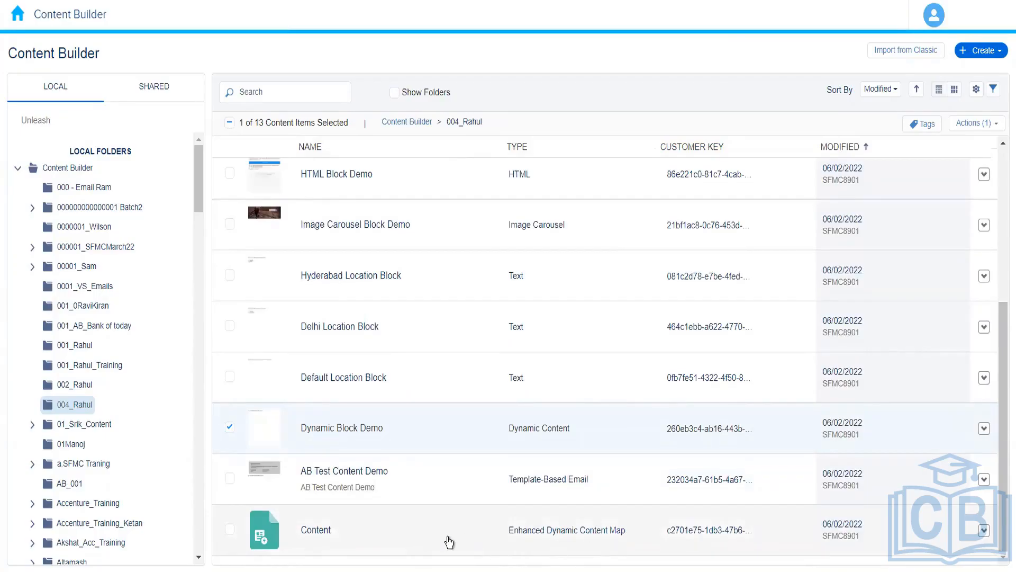
click(550, 539)
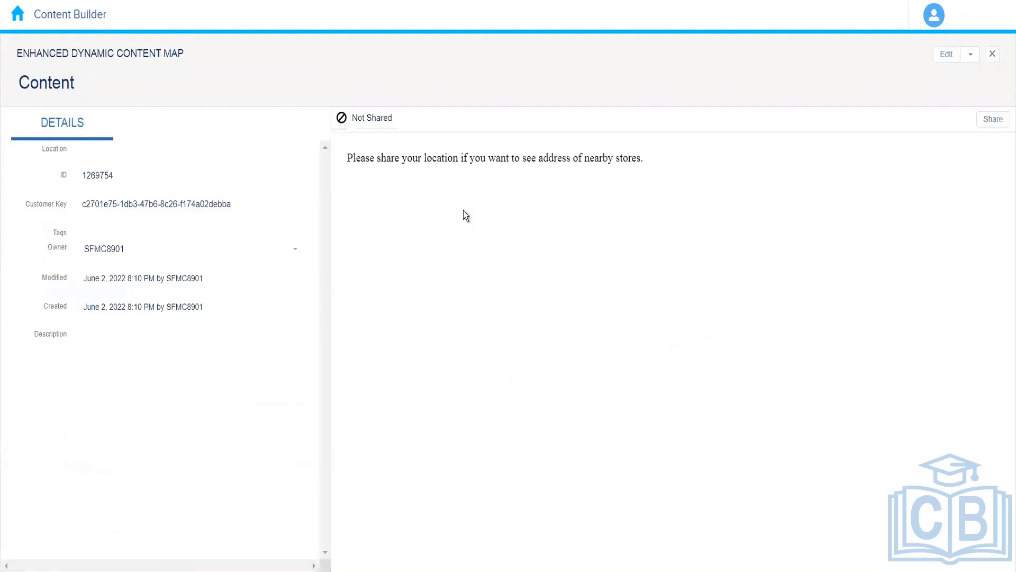
click(992, 54)
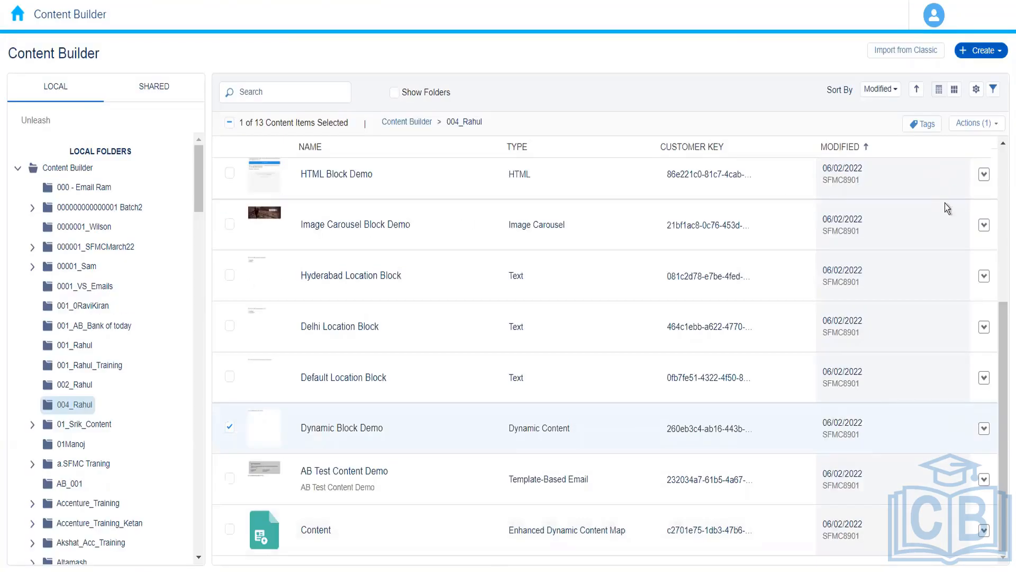
Create an Enhanced Dynamic Content block from the imported Content map, postponing the audience selection
click(979, 53)
mouse_move(944, 137)
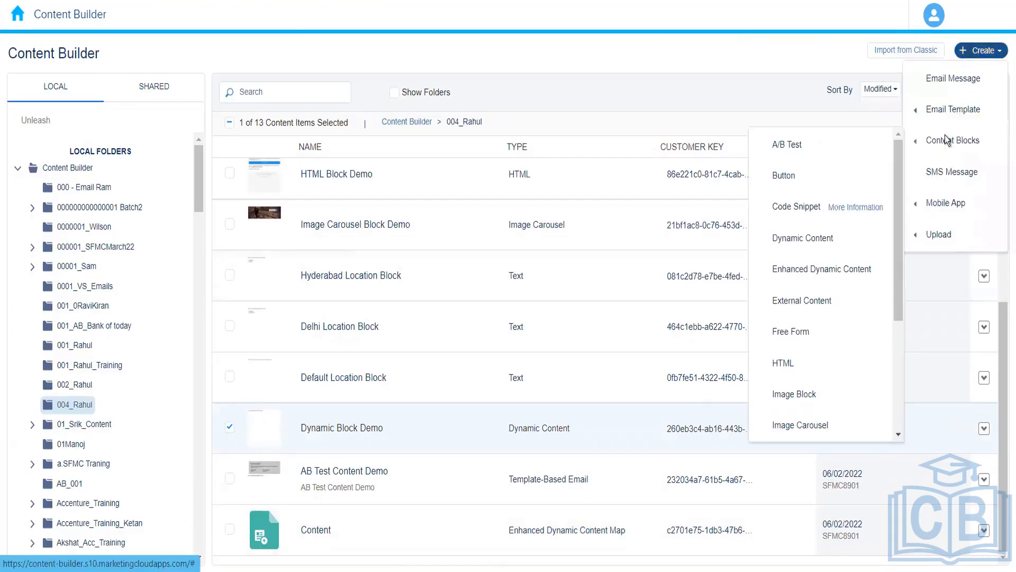
click(806, 270)
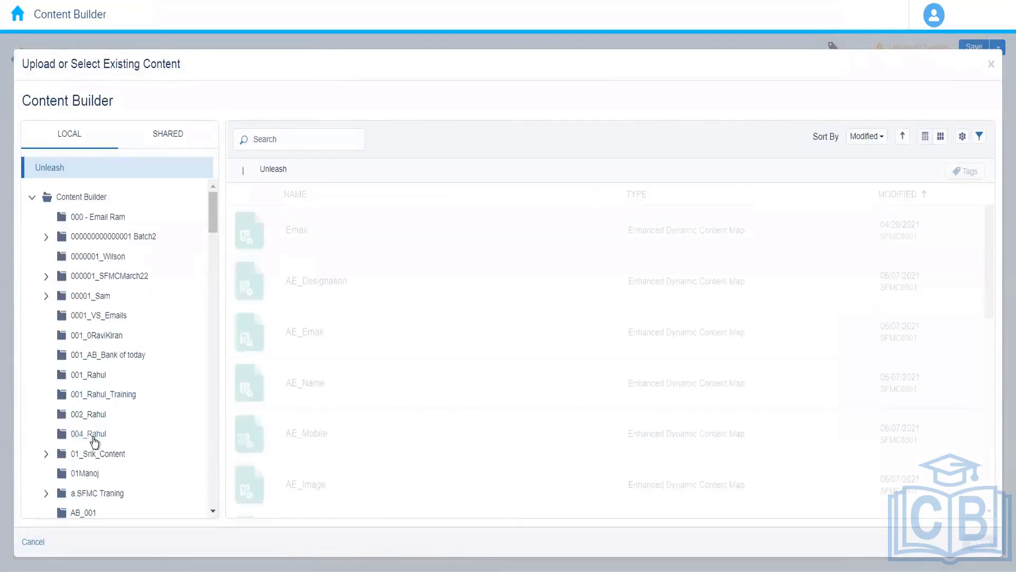
click(94, 438)
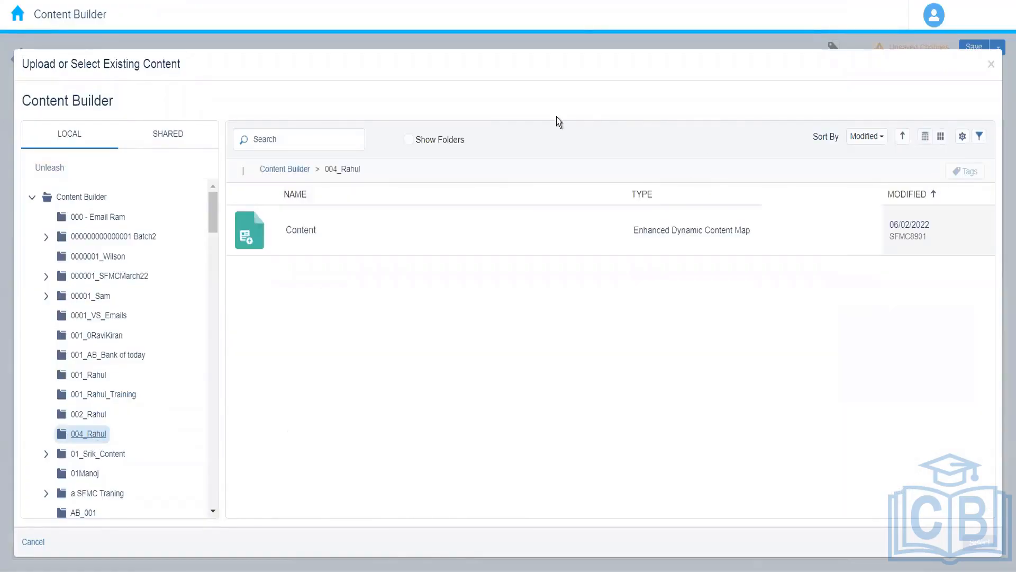
click(582, 244)
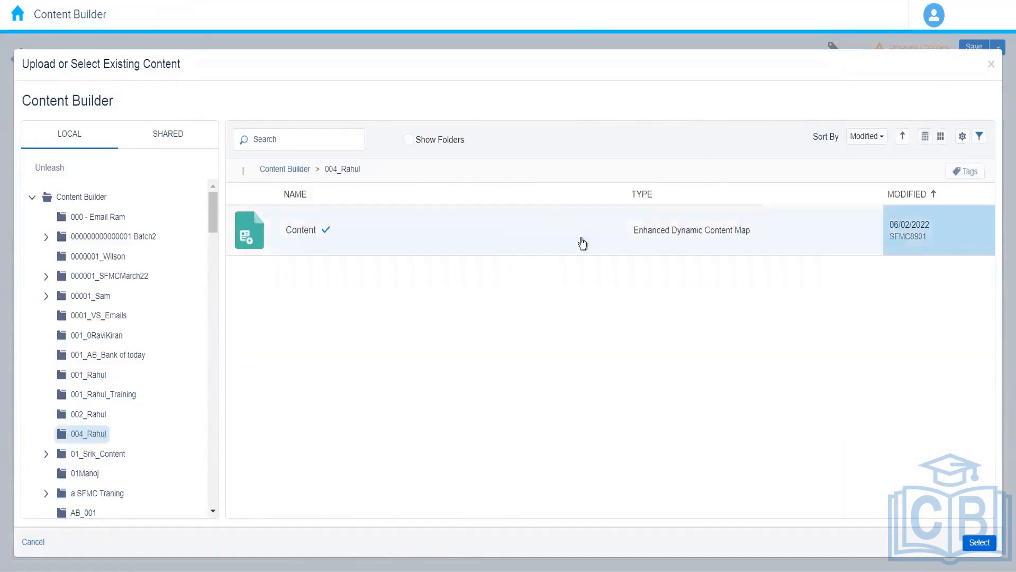
click(976, 549)
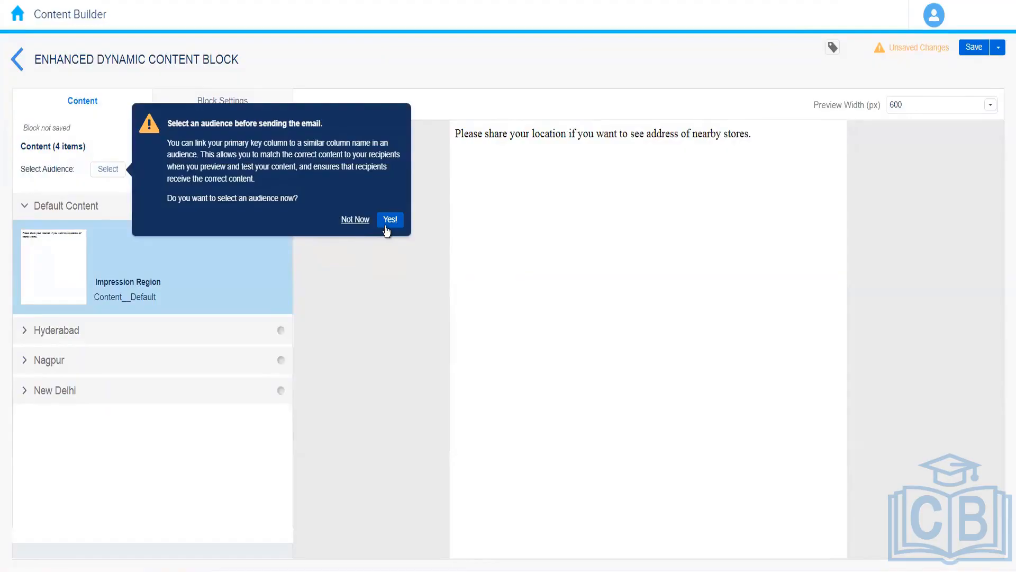
click(365, 221)
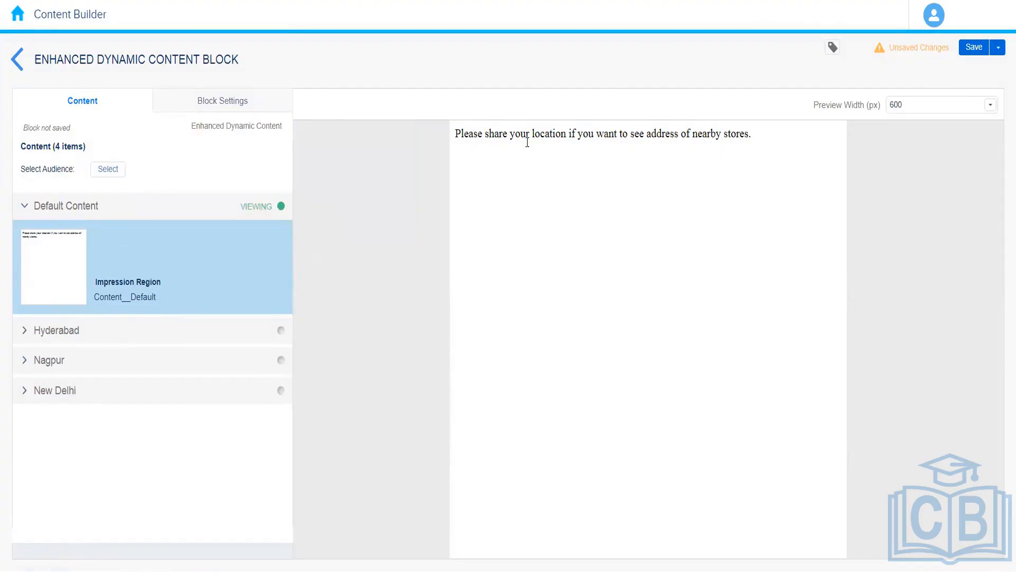
Preview the block's content variations for Hyderabad, Nagpur and New Delhi
click(119, 338)
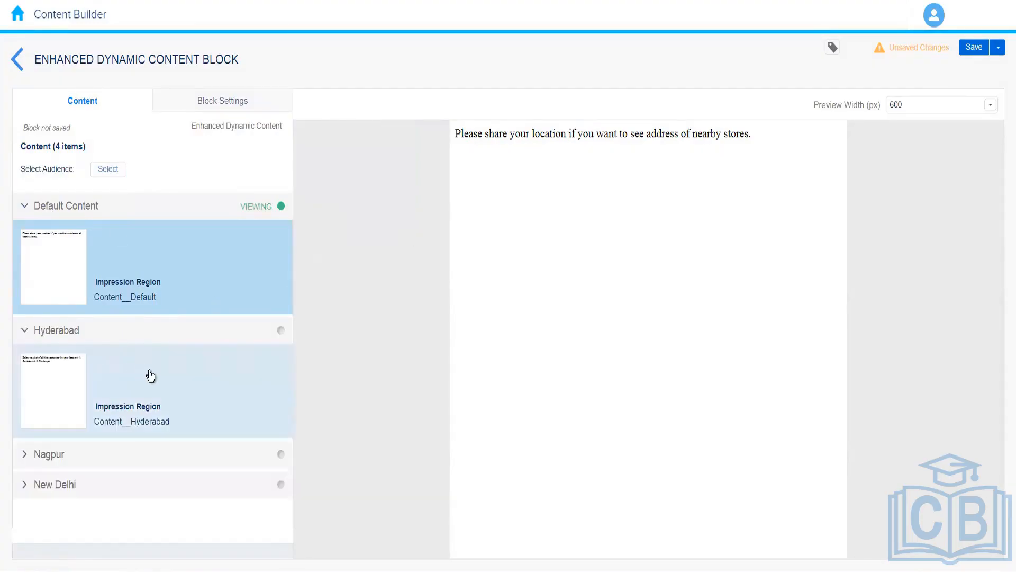
click(150, 376)
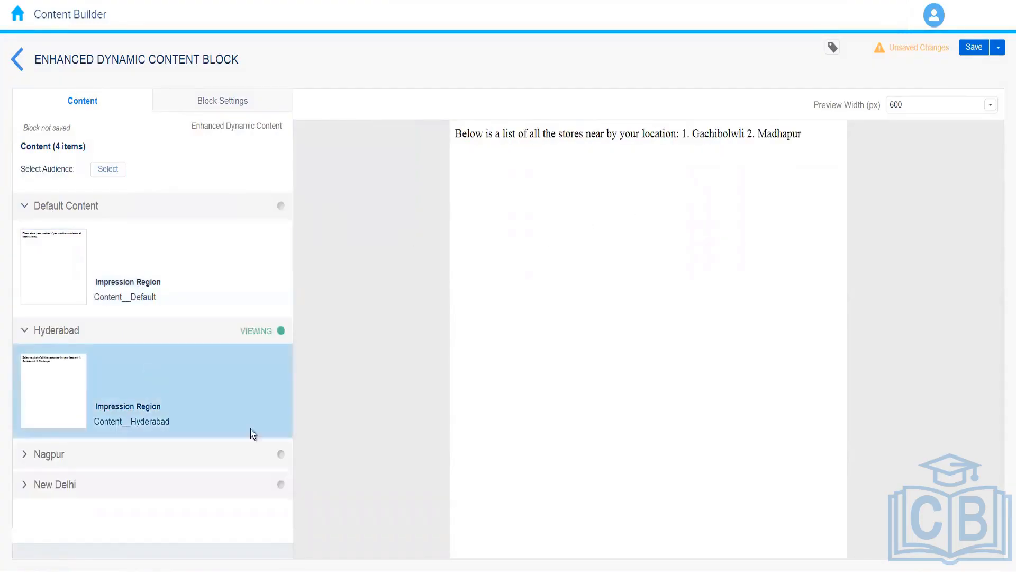
click(93, 462)
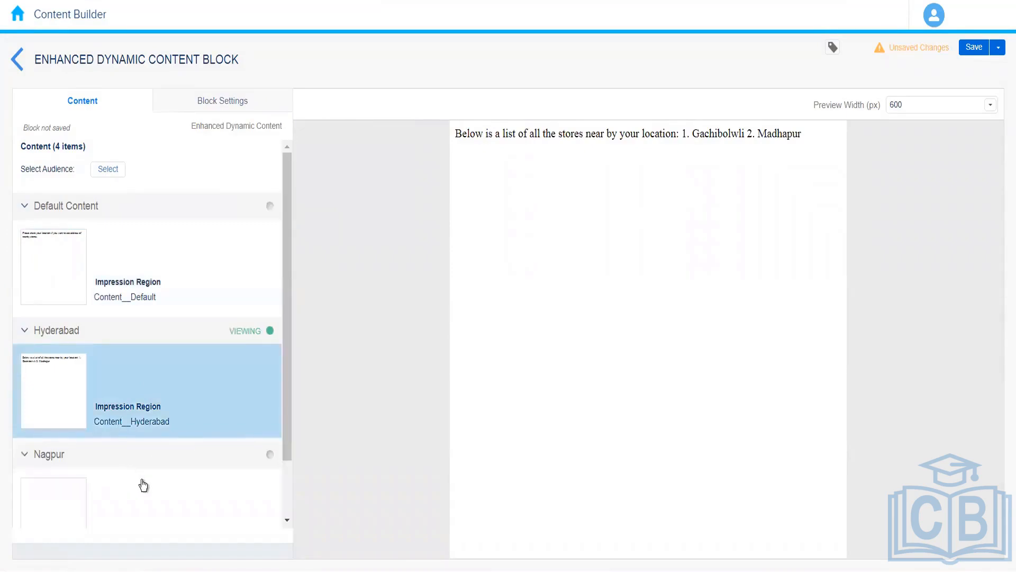
click(172, 496)
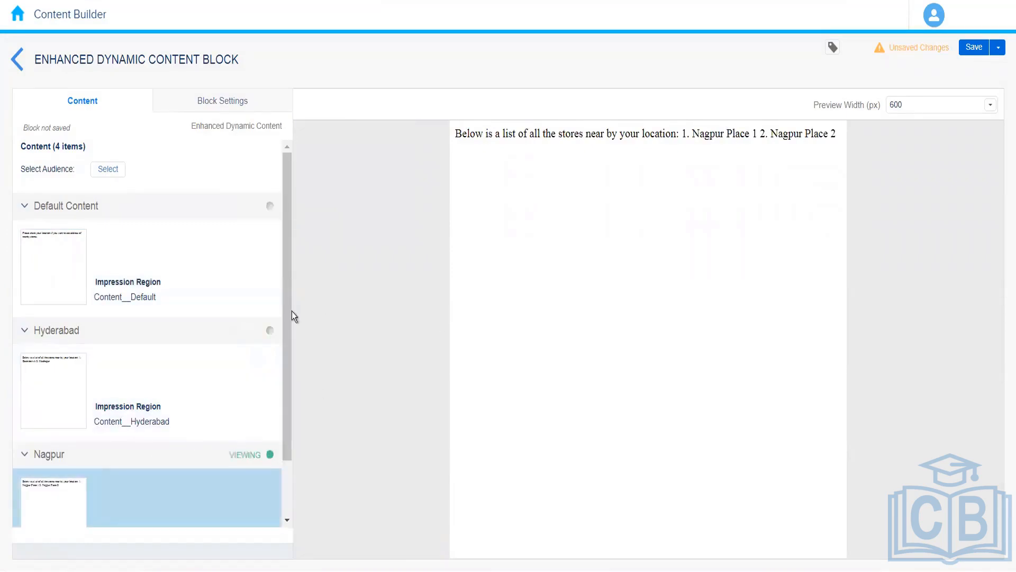
drag(290, 317, 292, 470)
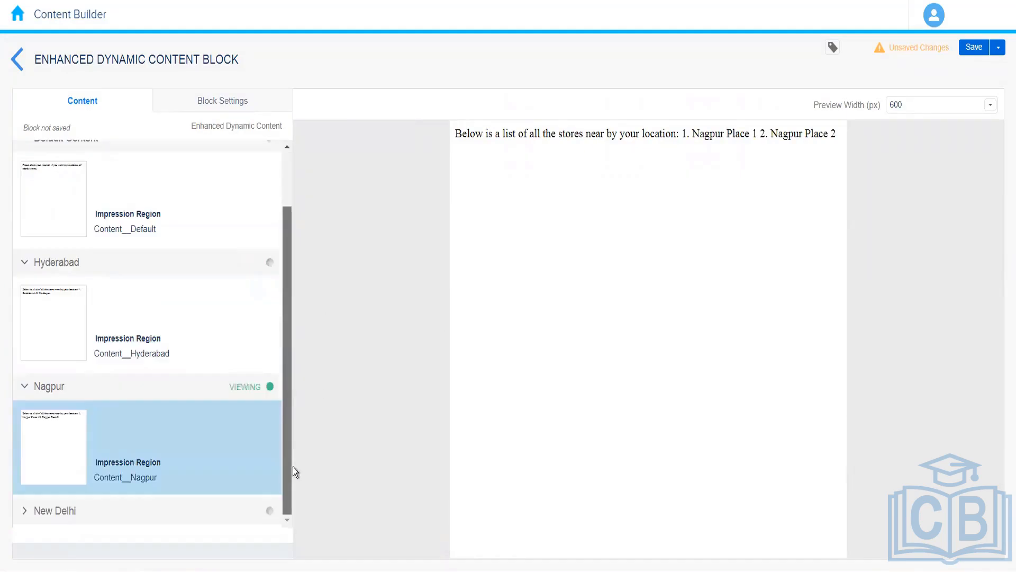
click(85, 513)
drag(290, 413, 291, 351)
click(169, 486)
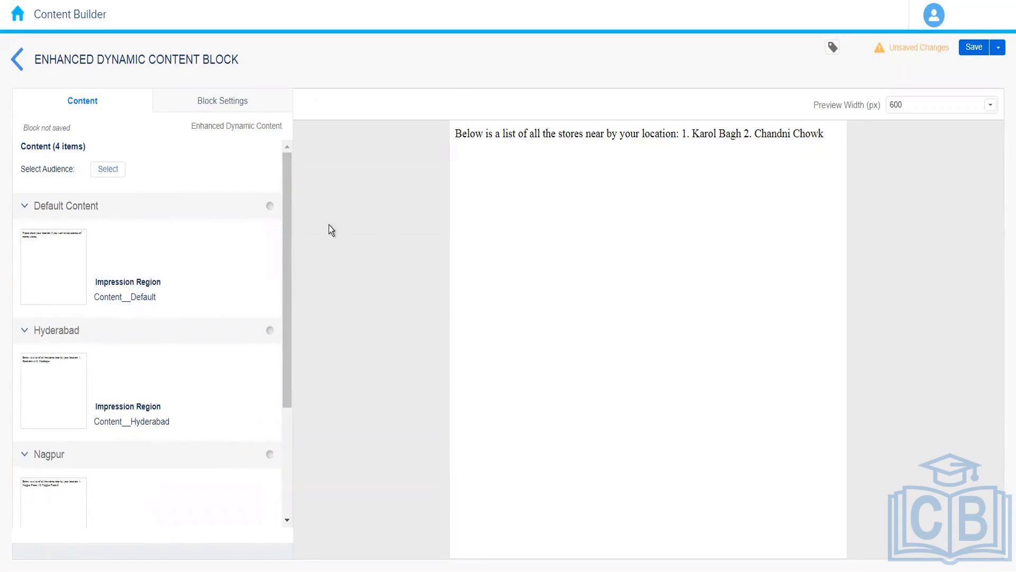
Choose a data extension as the block's audience source and select Amazon_Customers
click(115, 176)
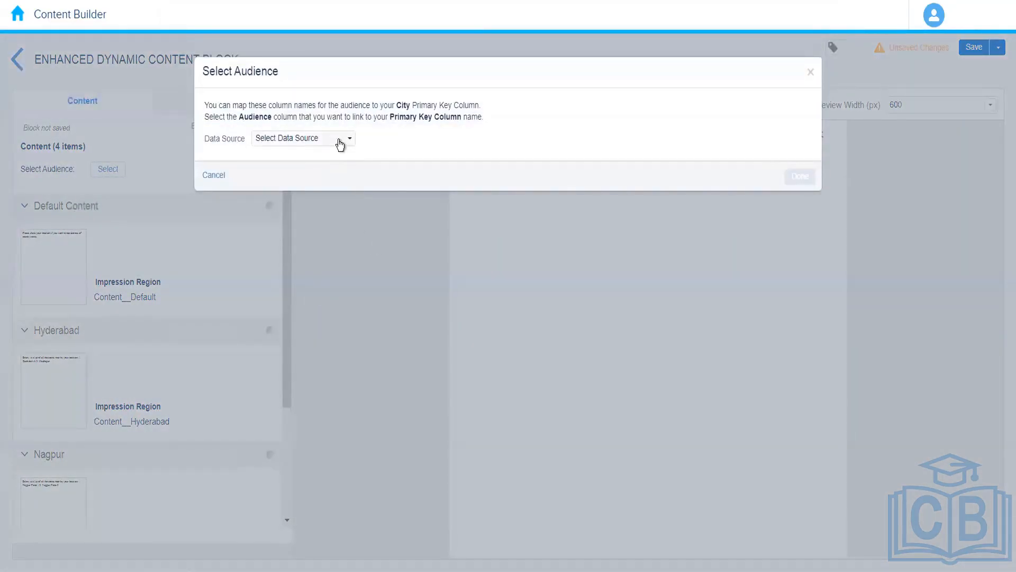
click(340, 138)
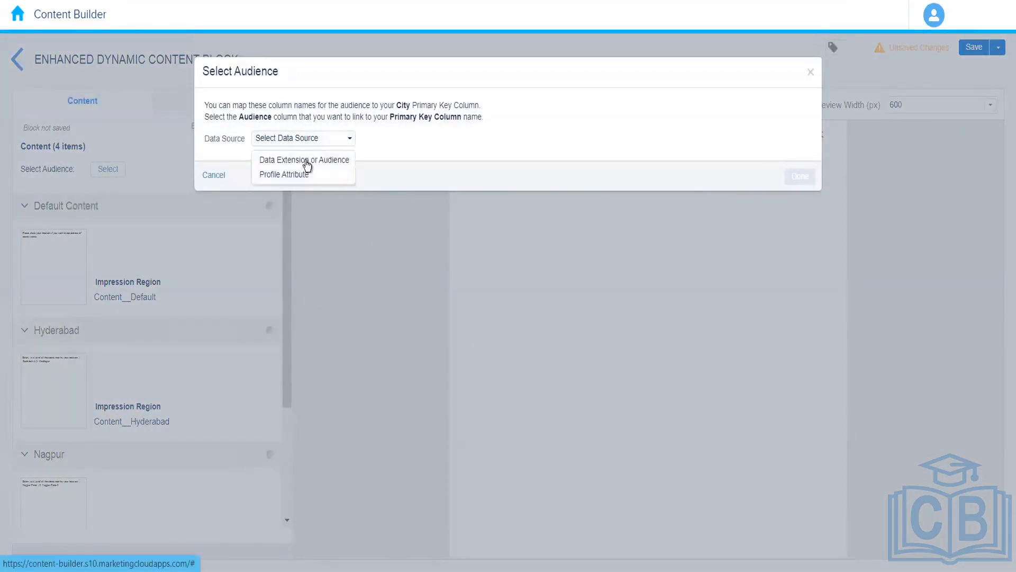
click(350, 160)
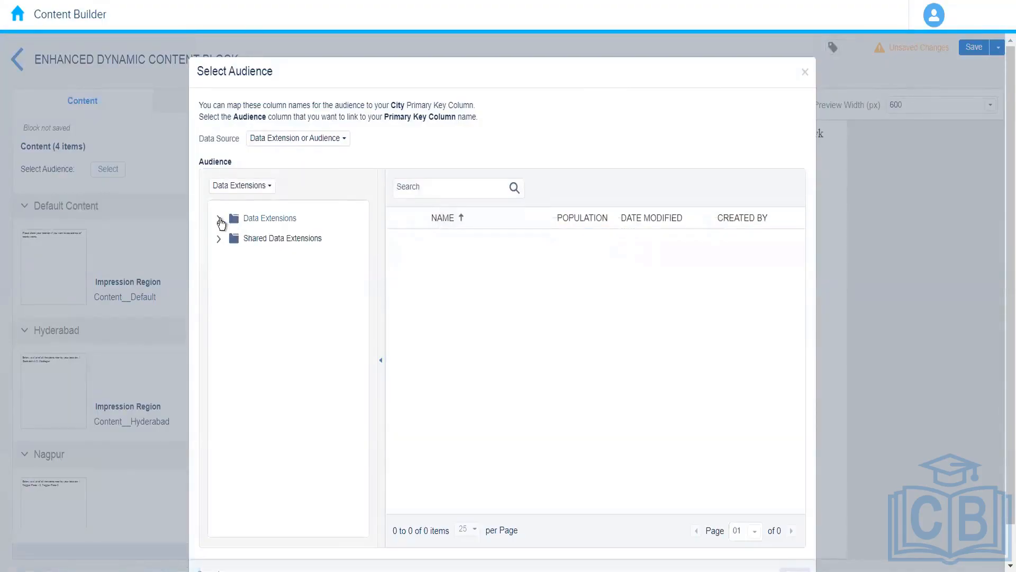
click(220, 220)
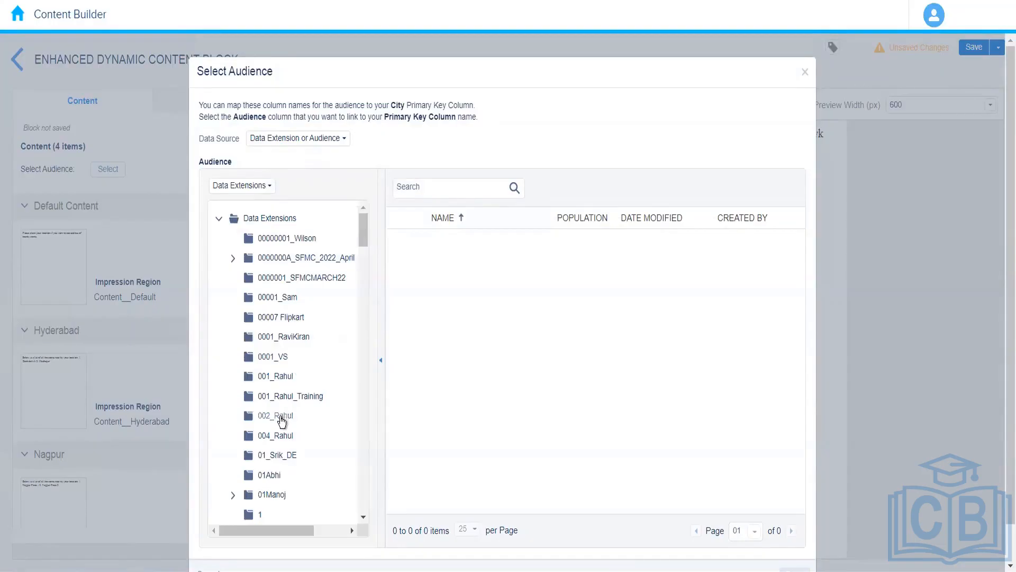
click(281, 438)
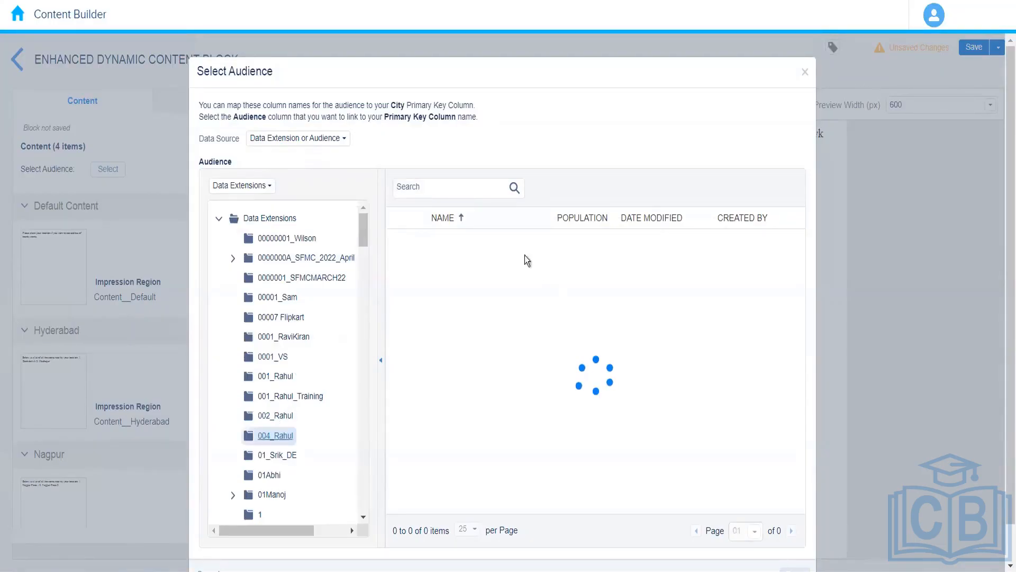
click(511, 253)
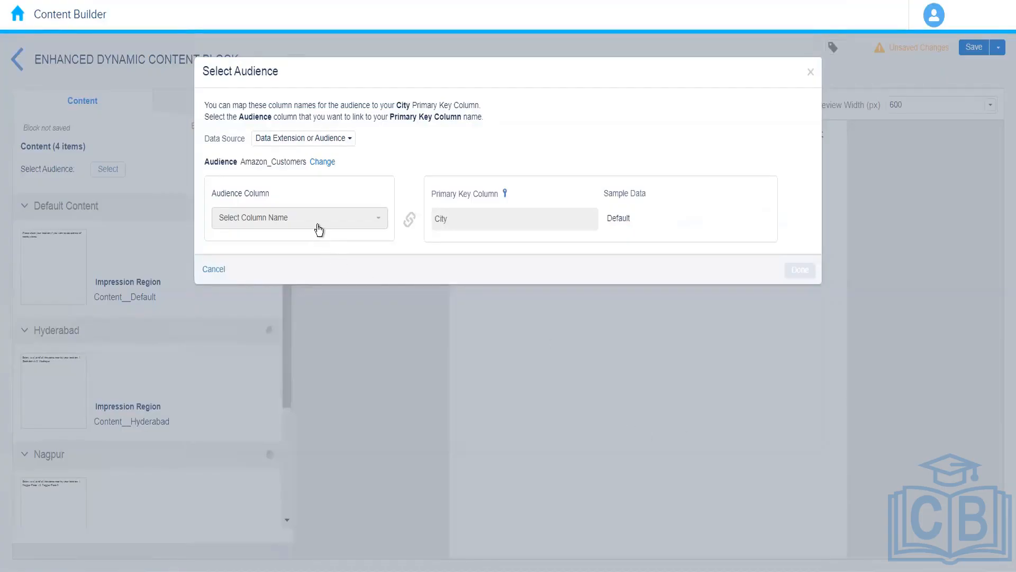
Link the audience's City column to the City primary key column and finish the audience selection
click(318, 230)
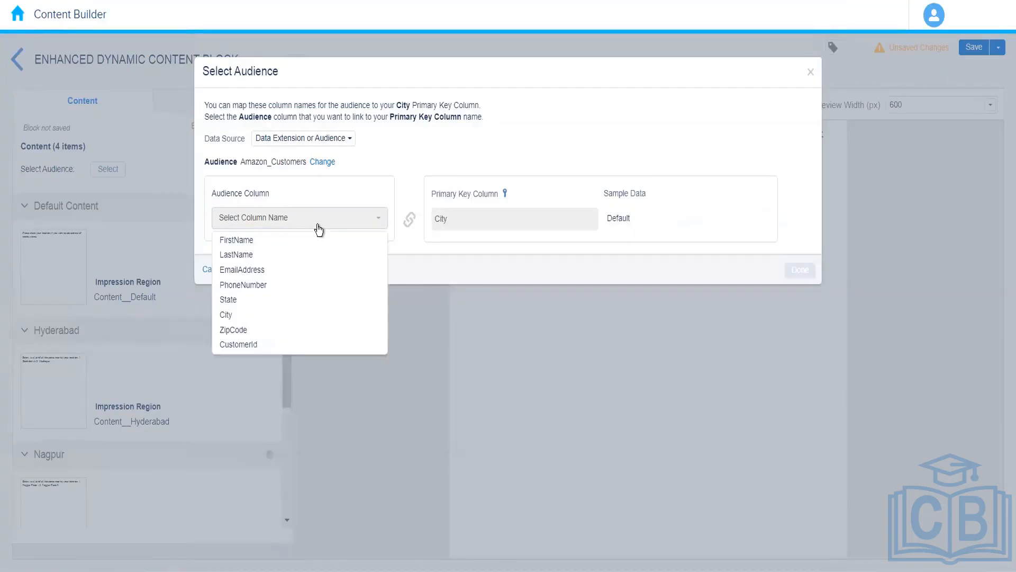
click(244, 317)
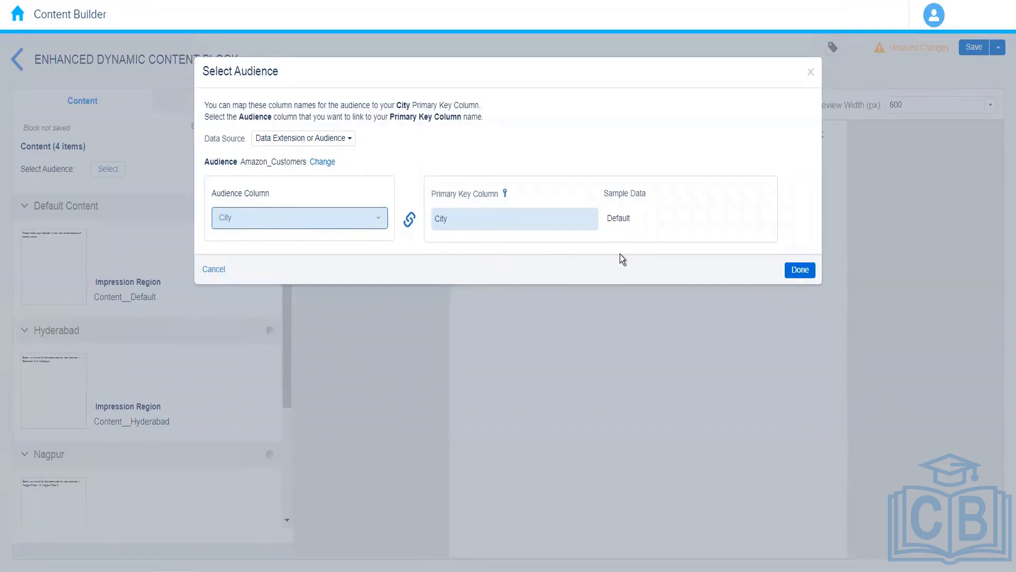
click(800, 270)
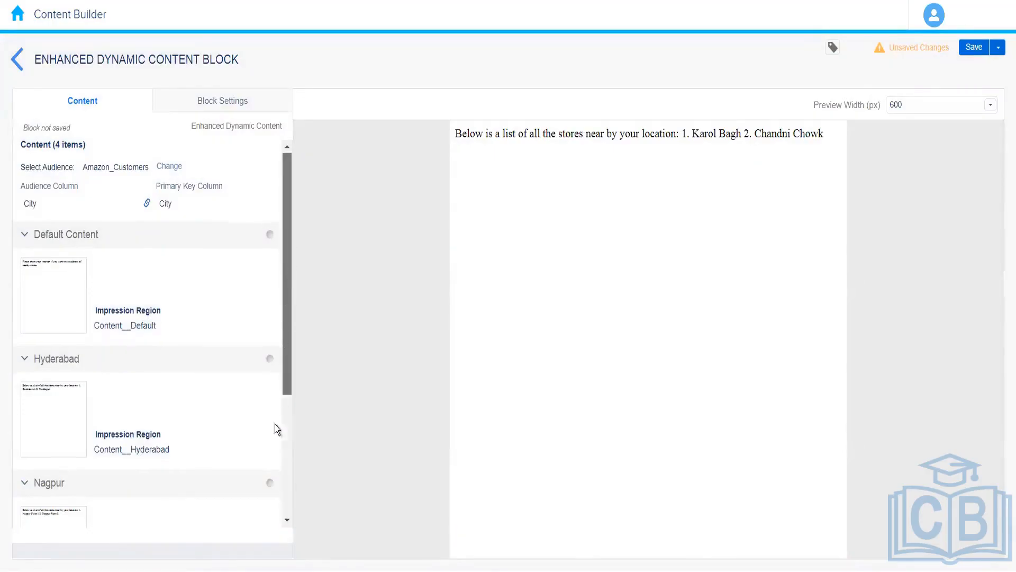
Save the enhanced dynamic content block with the name Enhanced Dynamic Demo
scroll(275, 424, down, 4)
drag(275, 529, 292, 132)
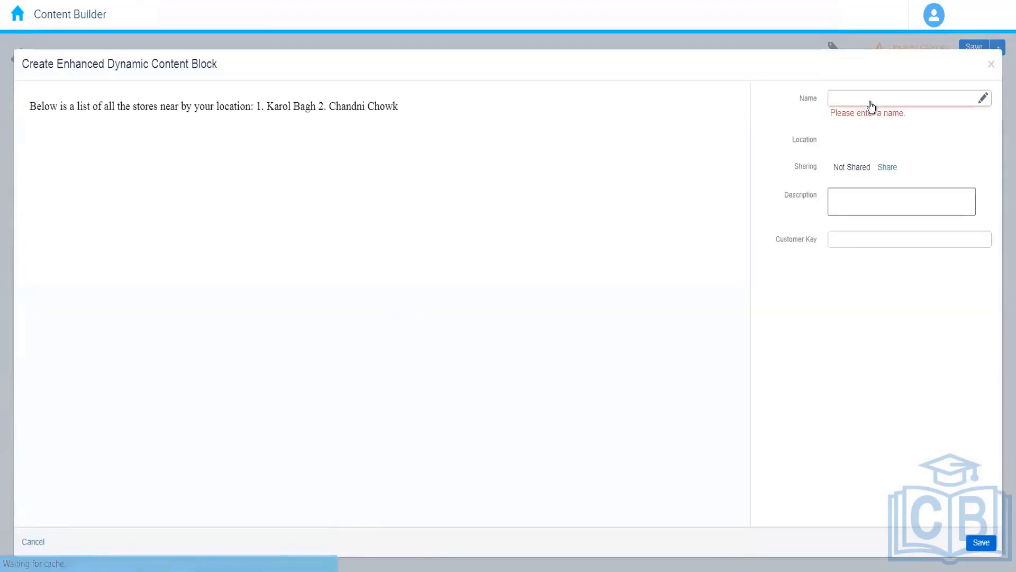
click(872, 102)
text(Enhanced )
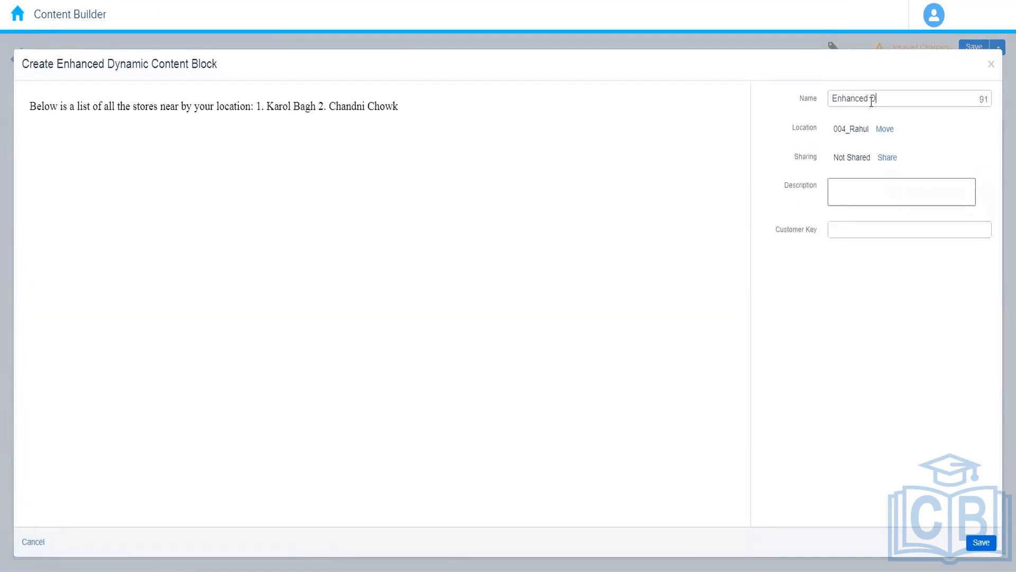
text(Dynamic Demo)
click(882, 358)
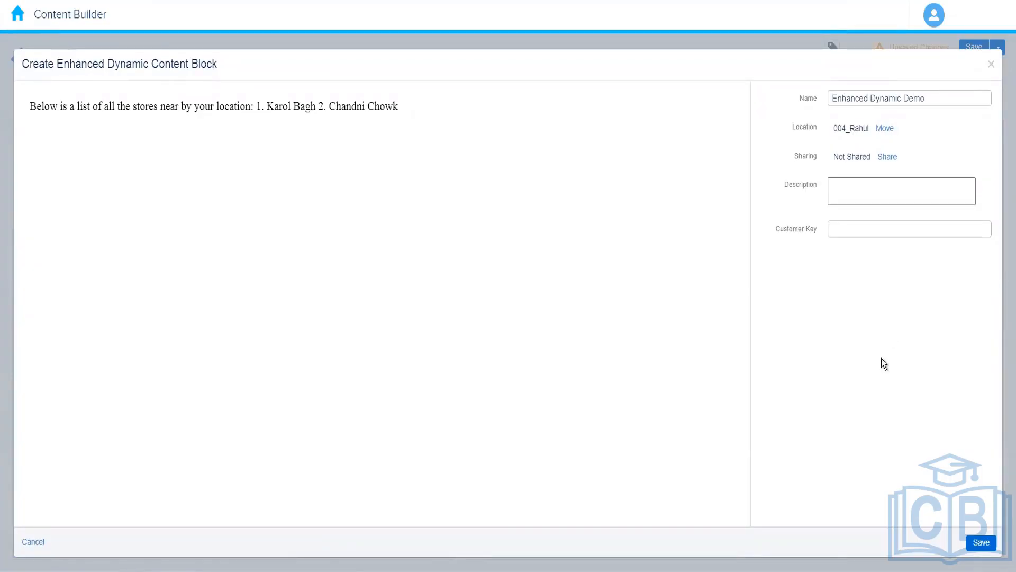
click(977, 545)
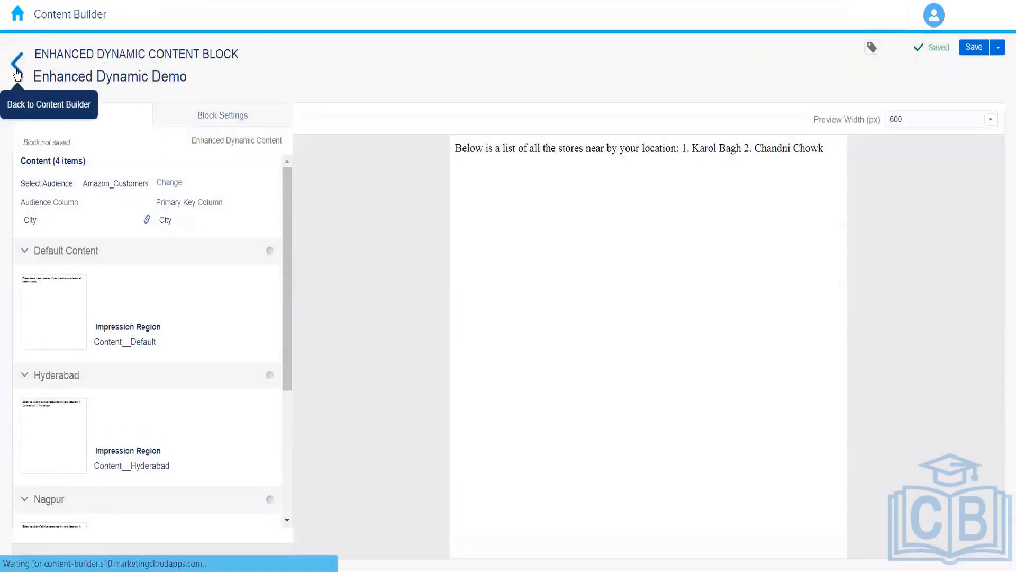
Return to the 004_Rahul folder and open the AB Test Content Demo email for editing at its content stage
click(17, 66)
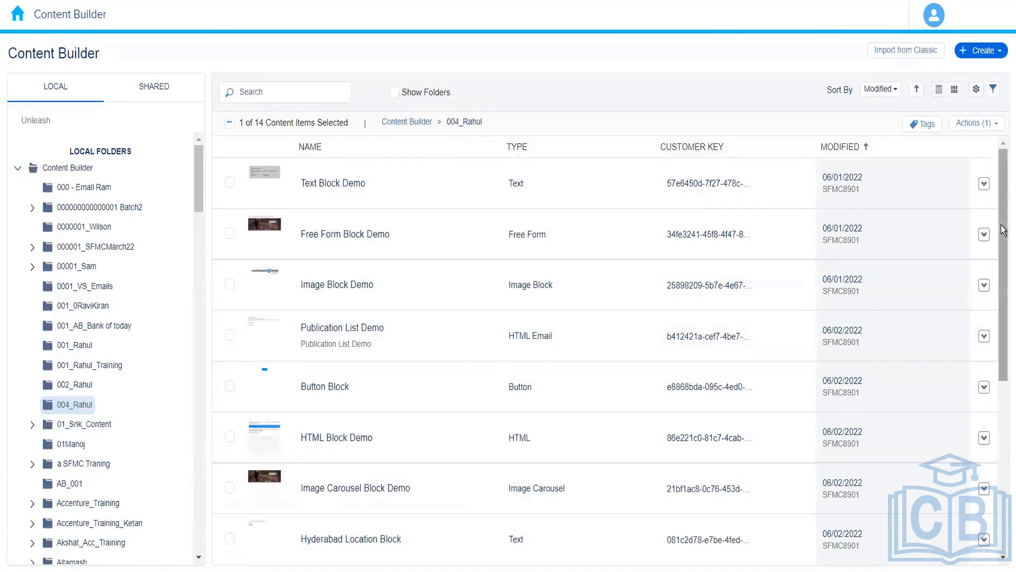
drag(1003, 204, 996, 389)
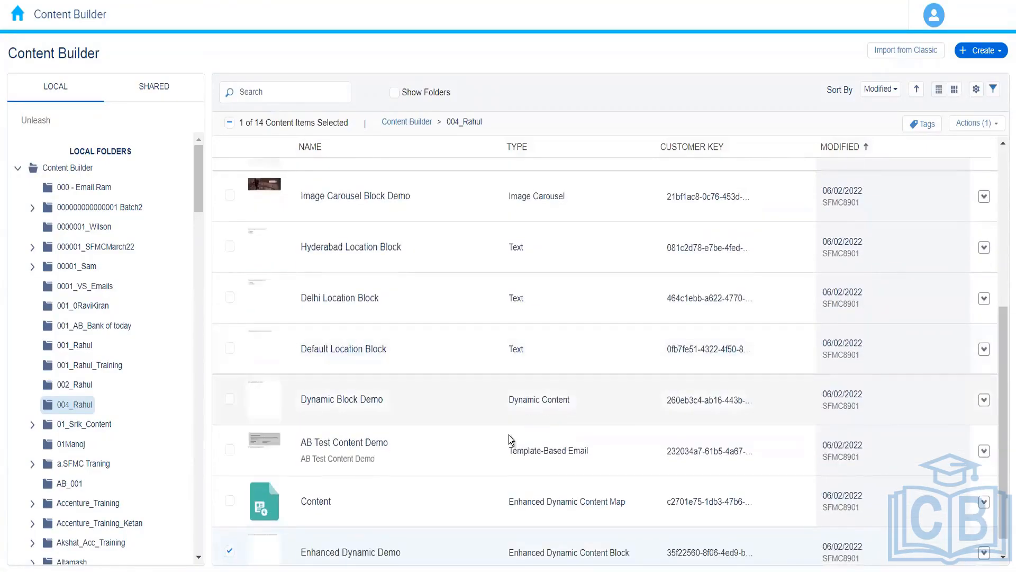
click(471, 451)
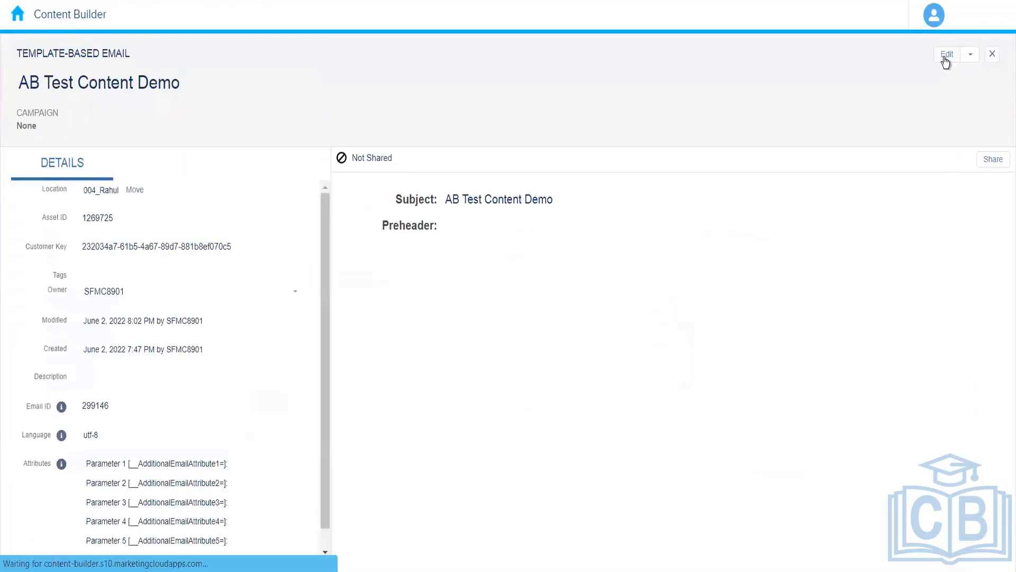
click(945, 62)
click(881, 88)
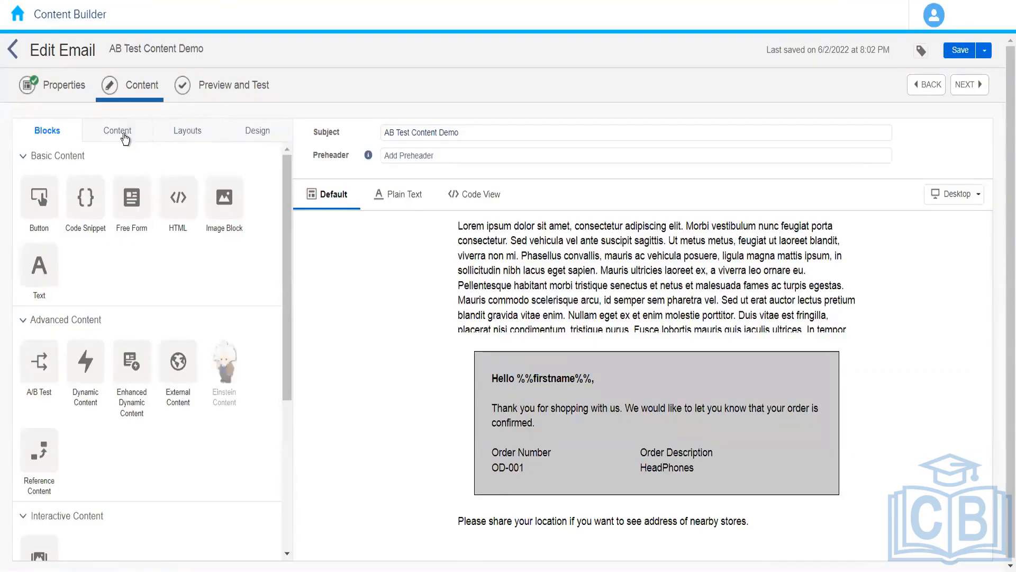
Add the saved Enhanced Dynamic Demo block below the nearby-stores location text in the email and finish editing the block
click(123, 136)
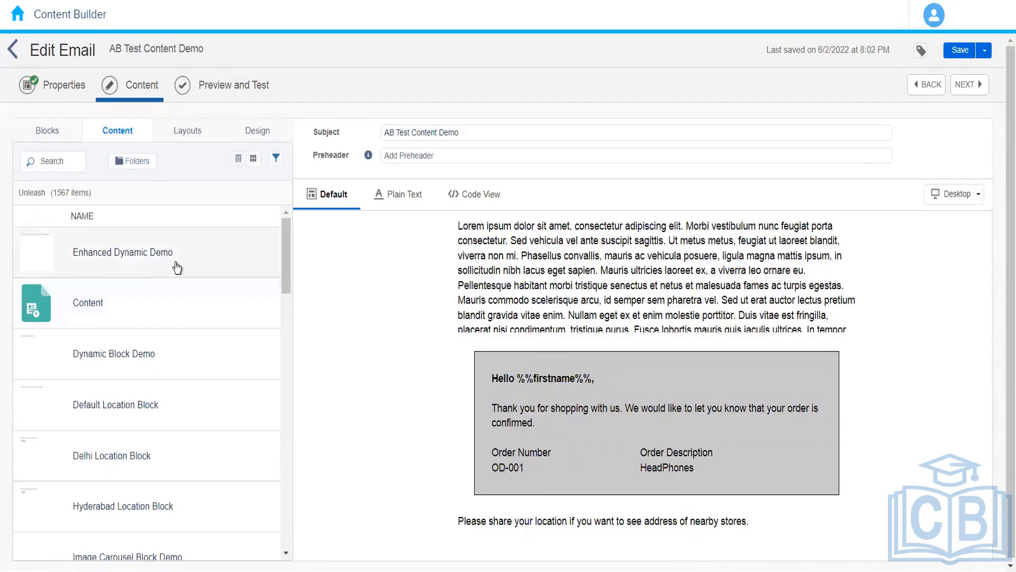
drag(177, 267, 523, 532)
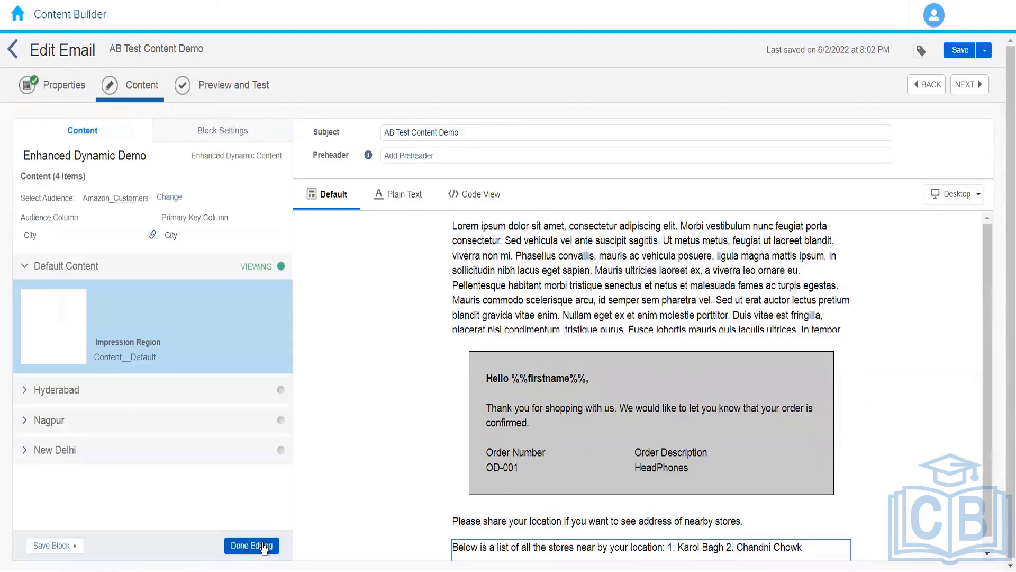
click(252, 545)
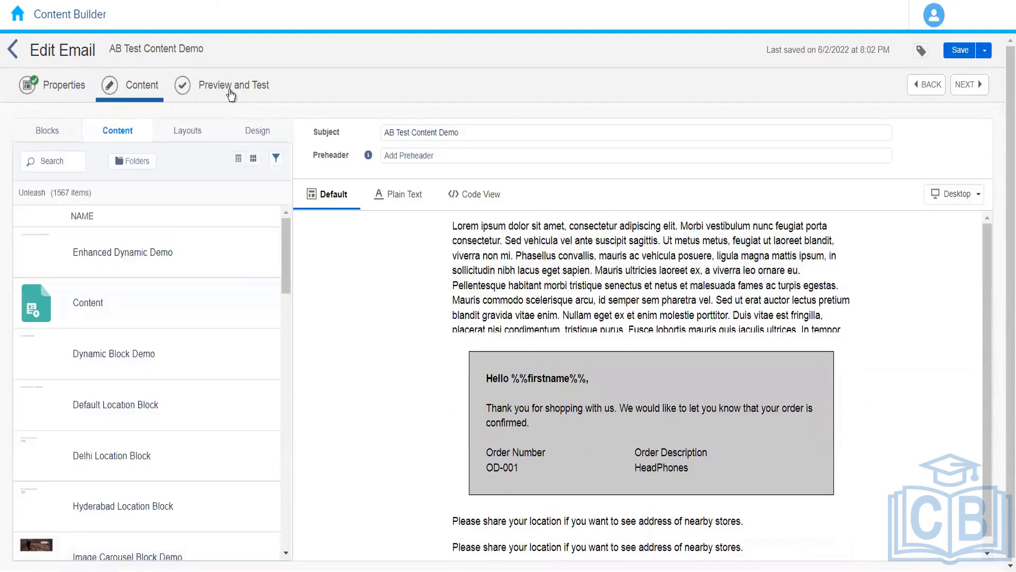
Preview the email for the Hyderabad subscriber and examine the store list near the end of the body
click(231, 91)
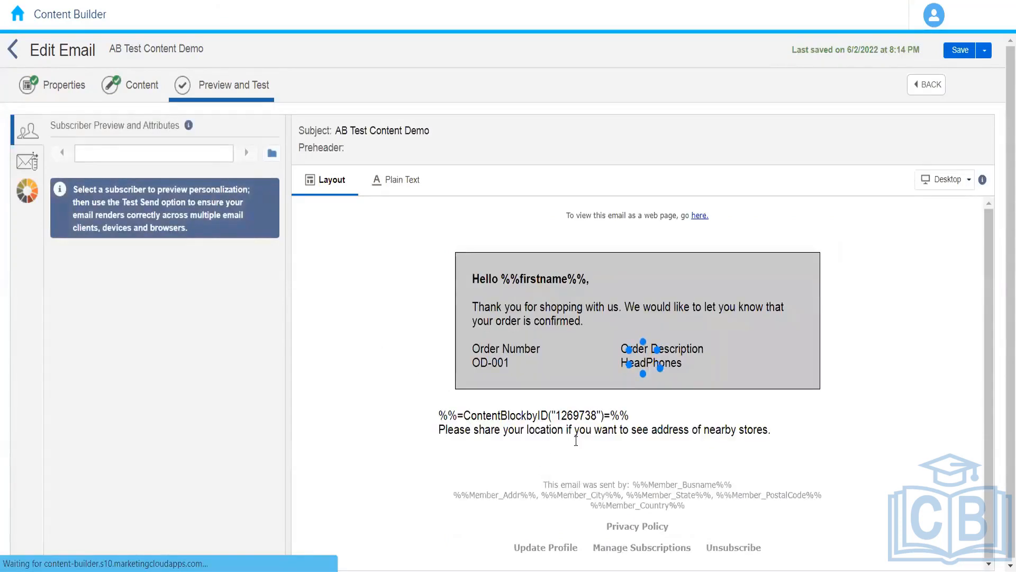
drag(988, 343, 990, 380)
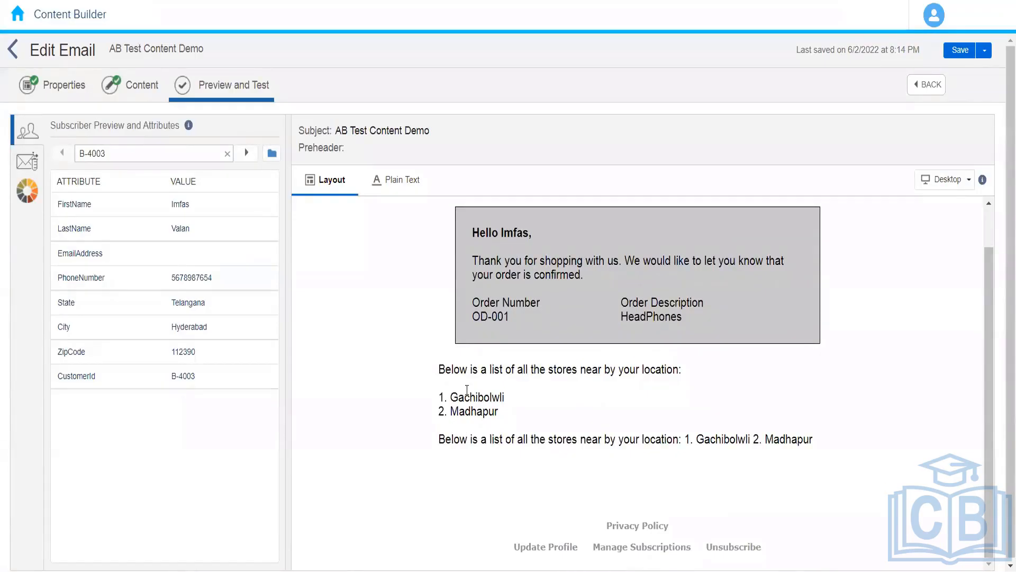
drag(461, 388, 512, 418)
click(508, 420)
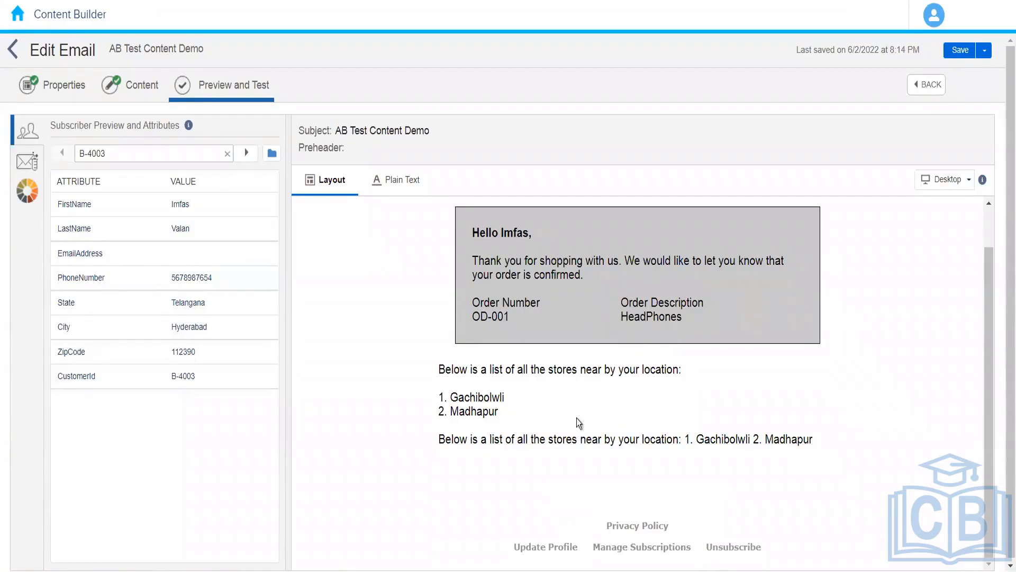
Preview the email for the New Delhi and Pune subscribers, checking the location-based store text for each
click(247, 153)
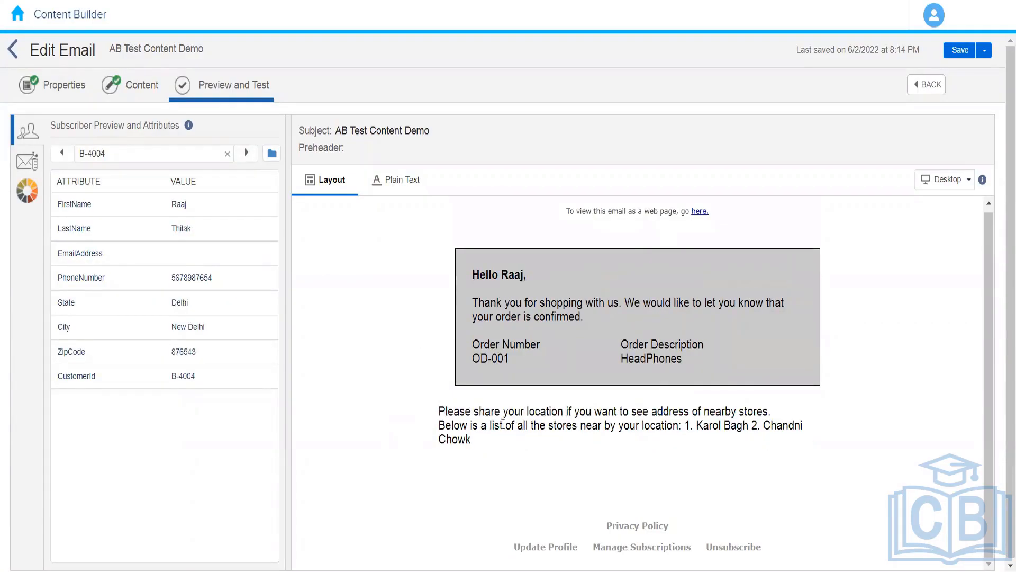
drag(473, 438, 441, 428)
click(442, 427)
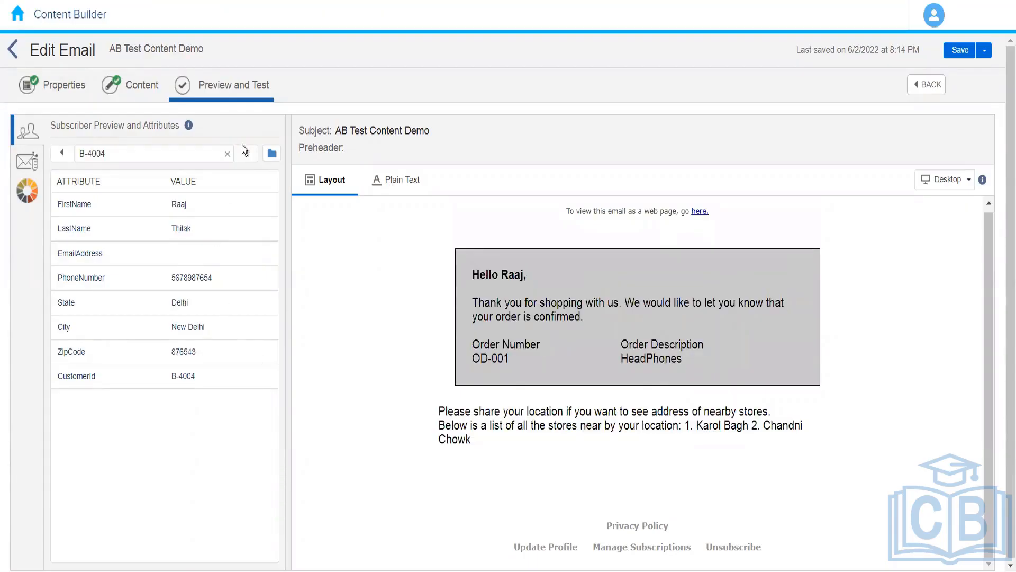
click(246, 153)
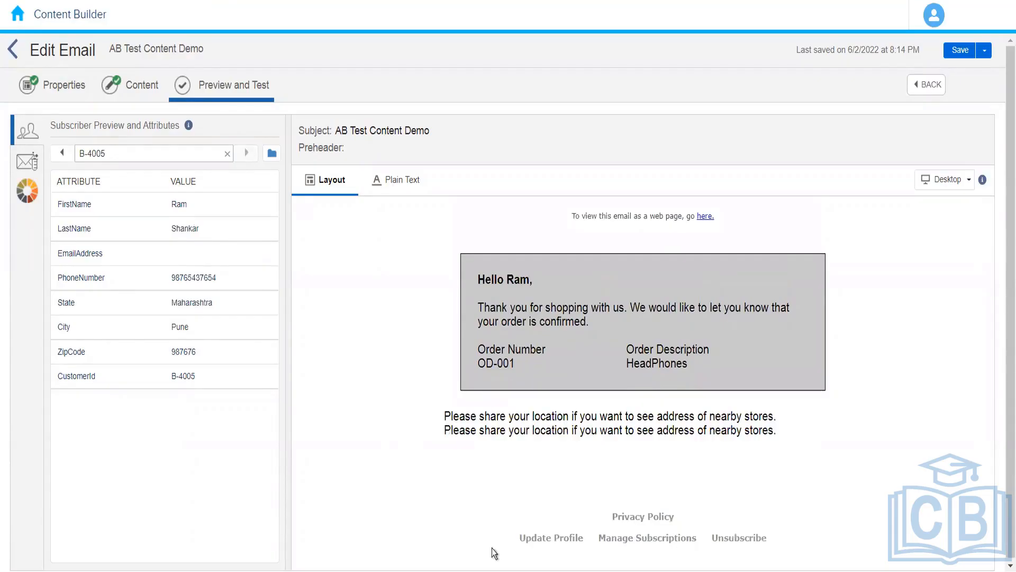